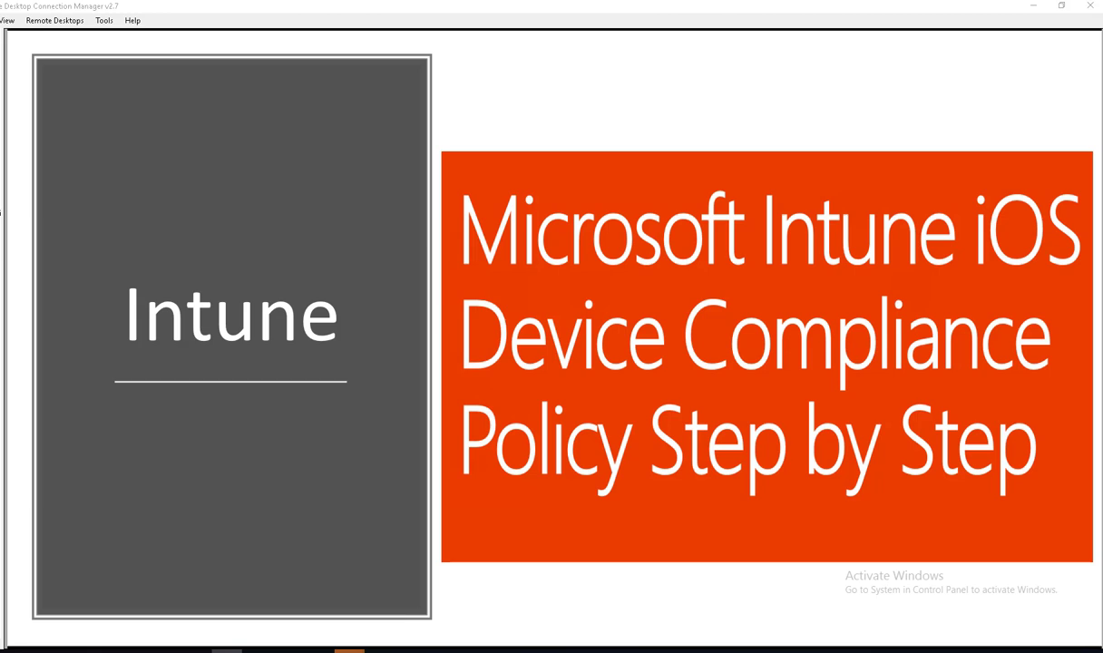
- Click through the end of the title slideshow and exit it to PowerPoint's editing view
left_click(579, 506)
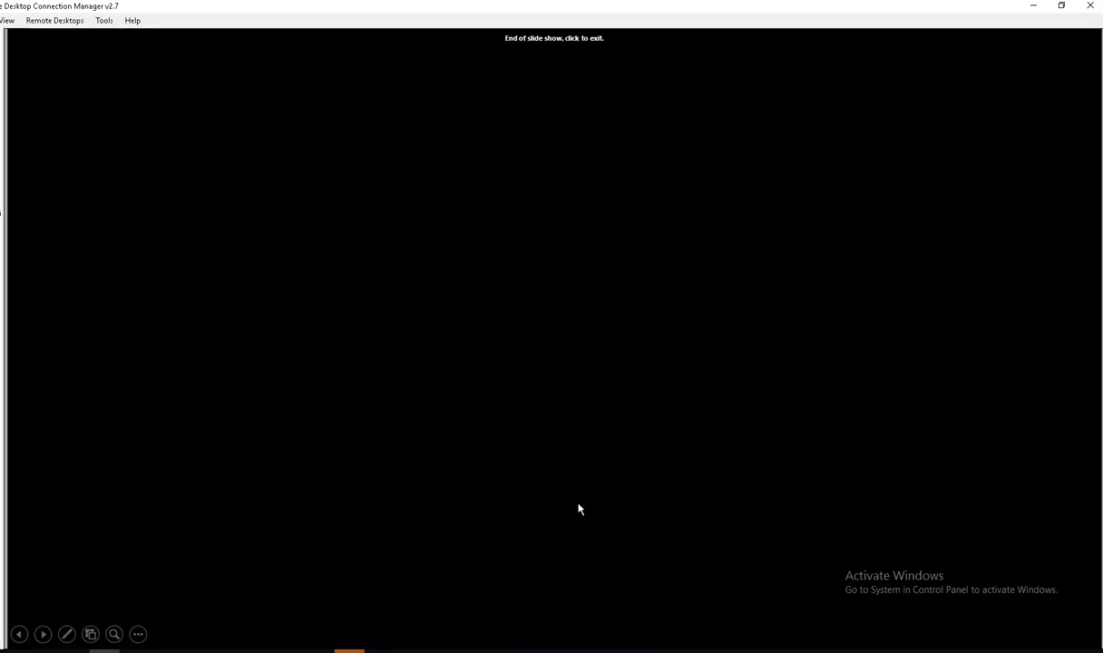
left_click(712, 335)
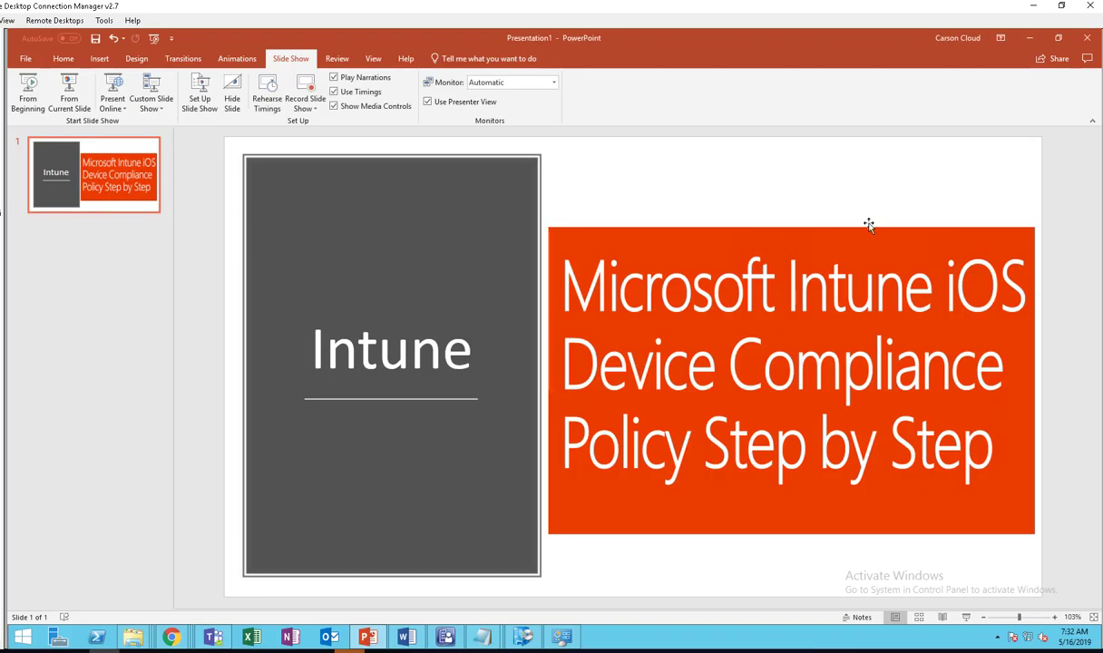
- Minimize PowerPoint and bring up Device compliance Policies, showing the Contoso MDM iOS policy
left_click(1035, 38)
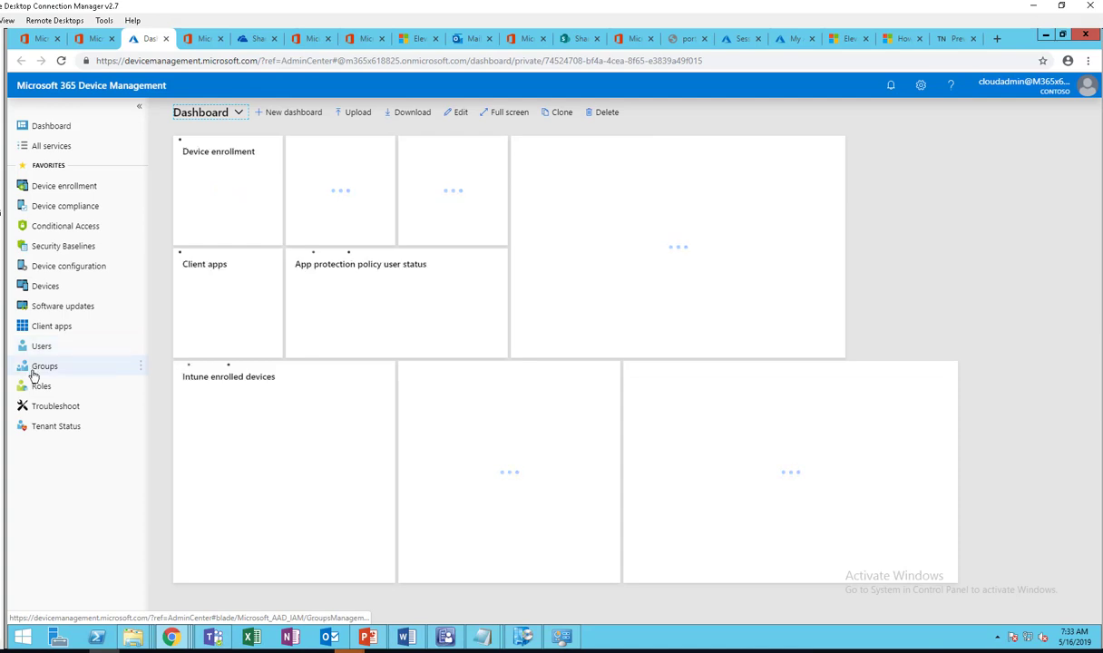
left_click(64, 207)
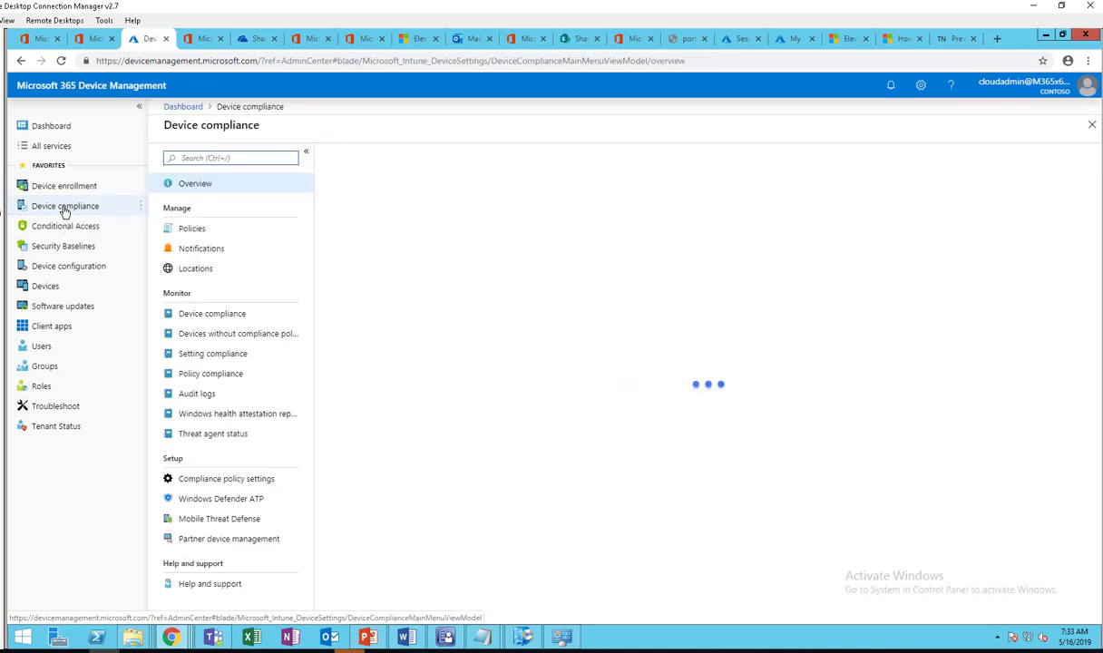
left_click(196, 230)
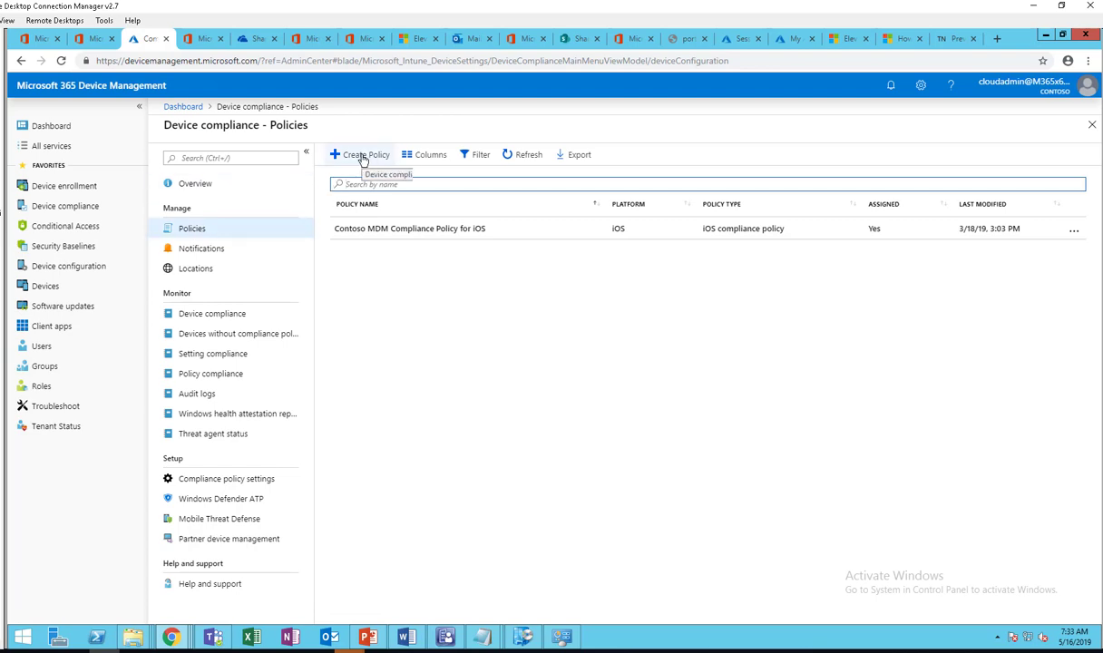
- Start a new policy named 'IOS device compliance policy', pasting the same text as its description
left_click(361, 155)
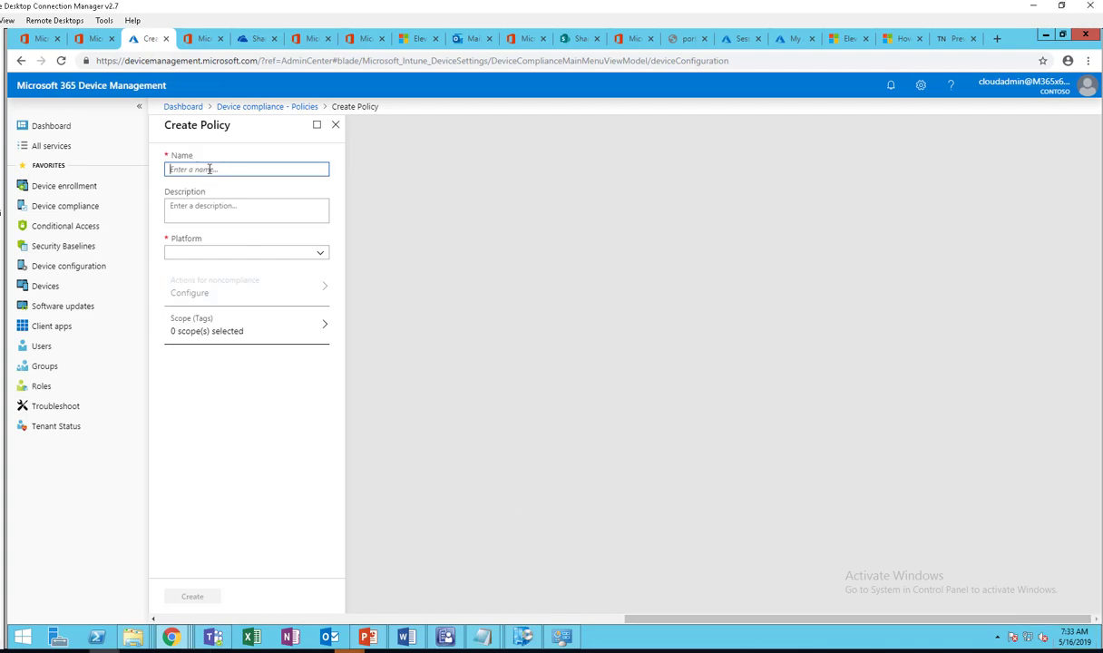
type("IOS device compliance policy")
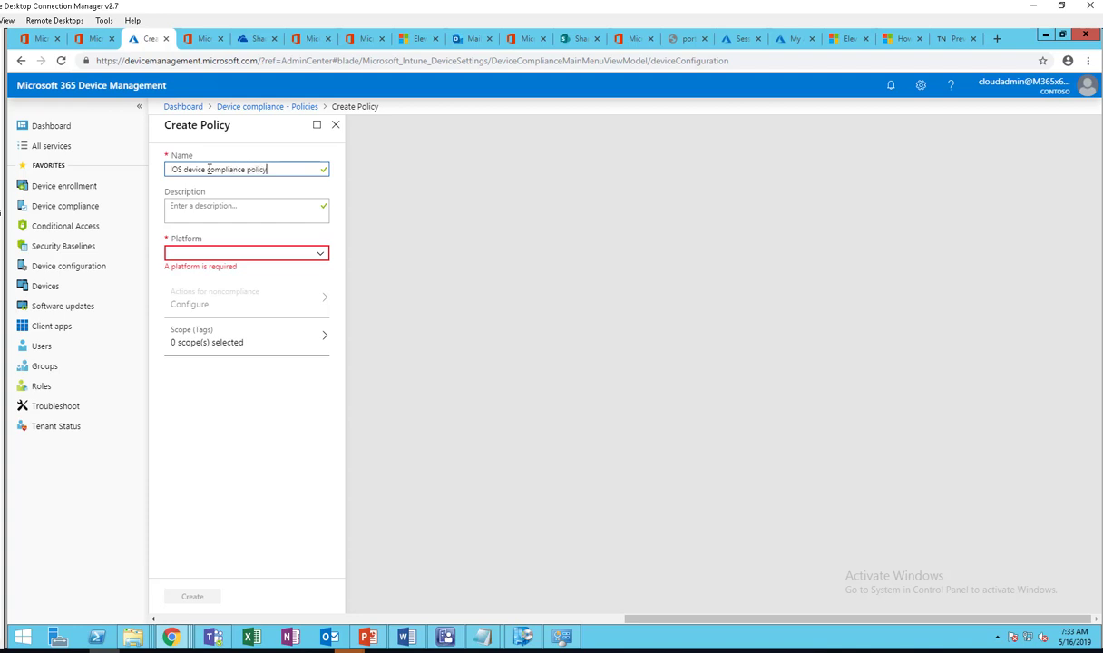
left_click_drag(207, 169, 266, 168)
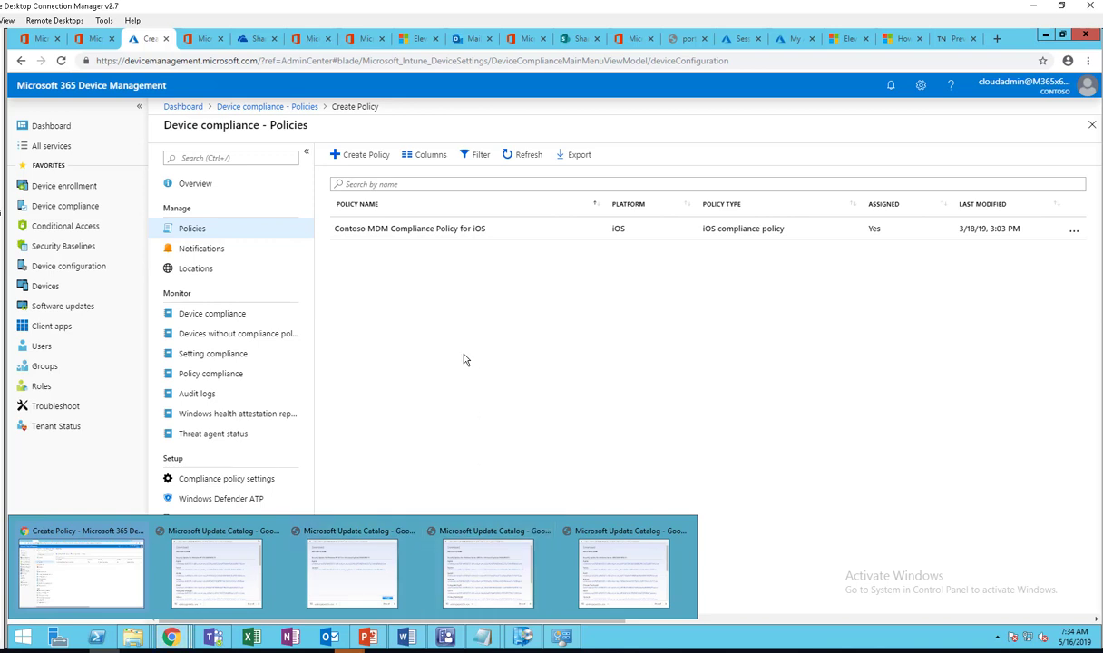
left_click(373, 157)
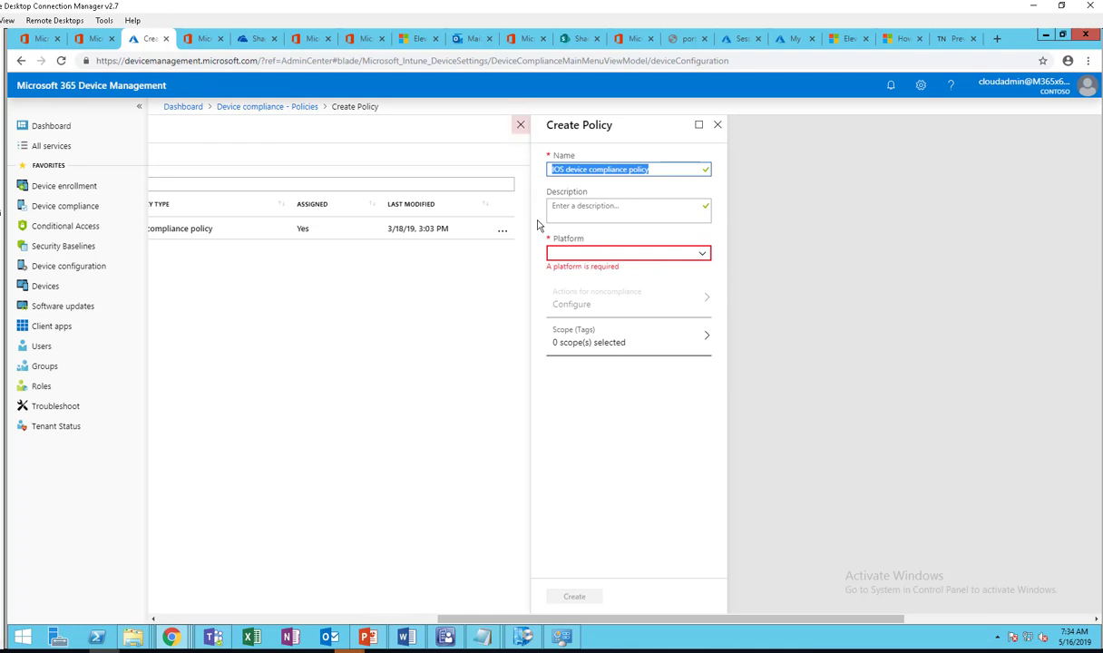
left_click(572, 204)
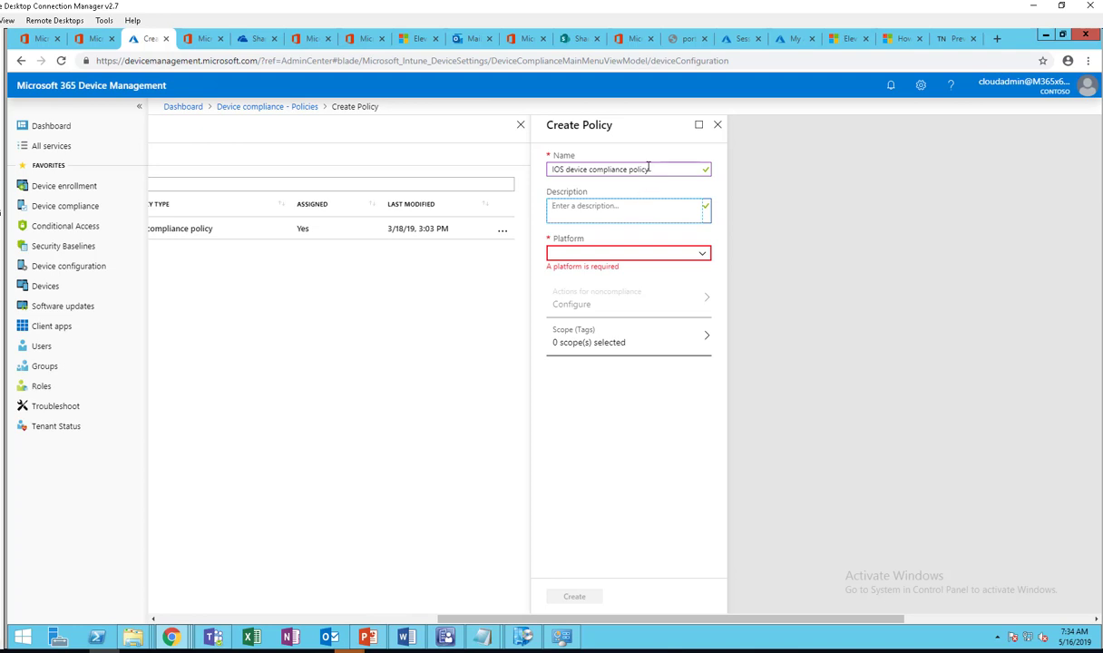
left_click_drag(671, 170, 543, 161)
key("ctrl+c")
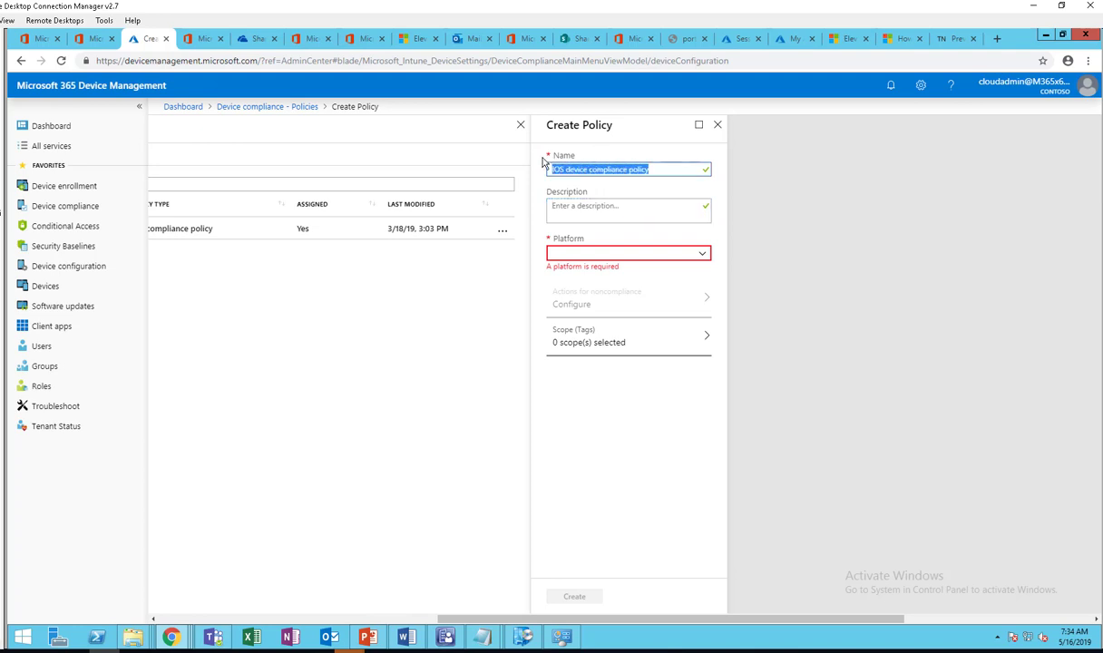
left_click(602, 206)
key("ctrl+v")
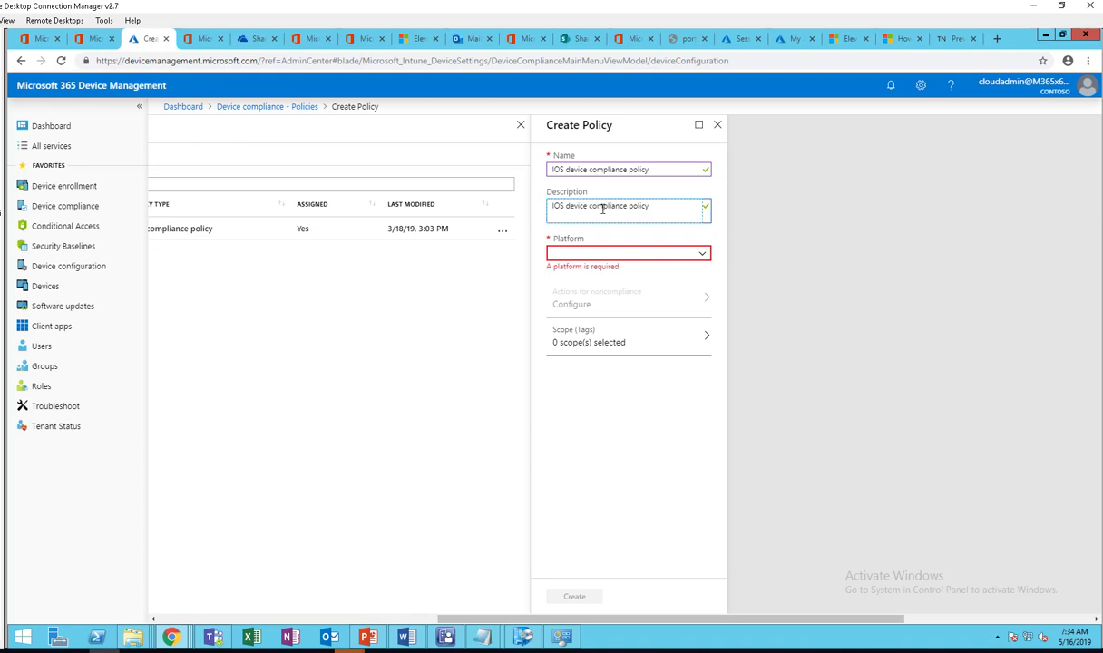
- Choose iOS as the platform and set the Email setting to require a managed email profile
left_click(703, 257)
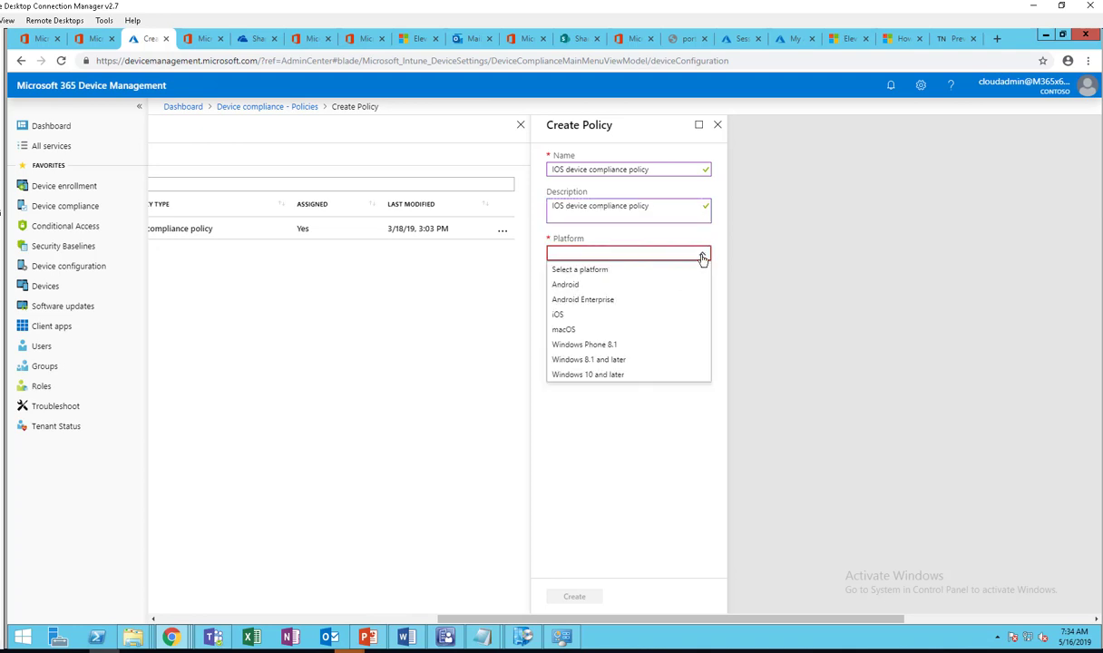
left_click(558, 315)
left_click(555, 299)
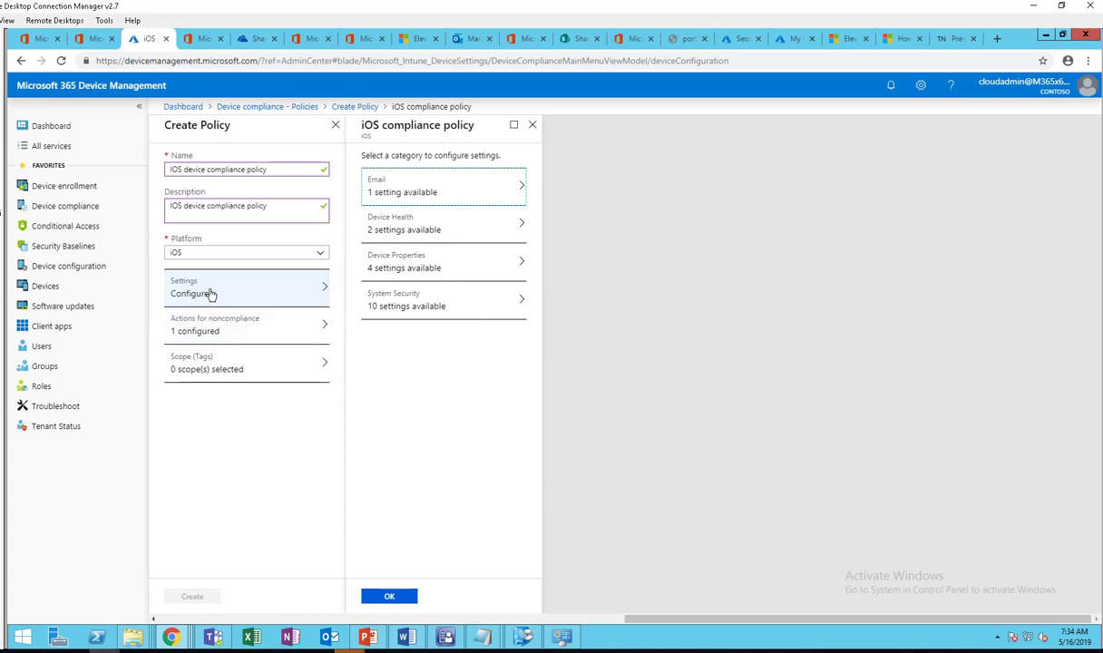
left_click(431, 194)
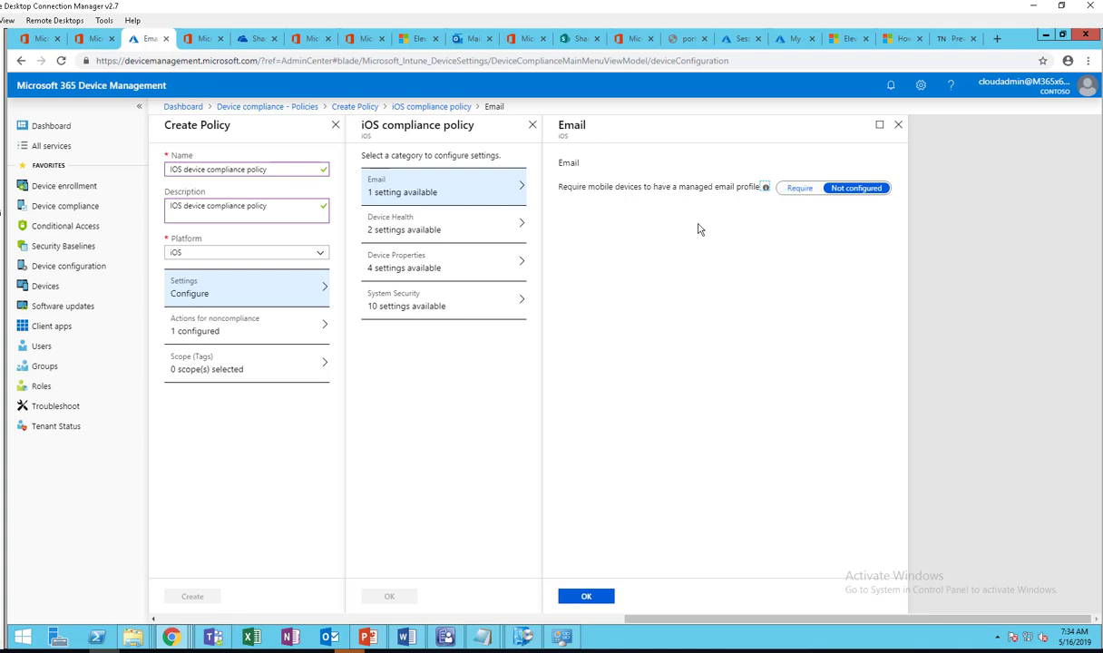
left_click(801, 188)
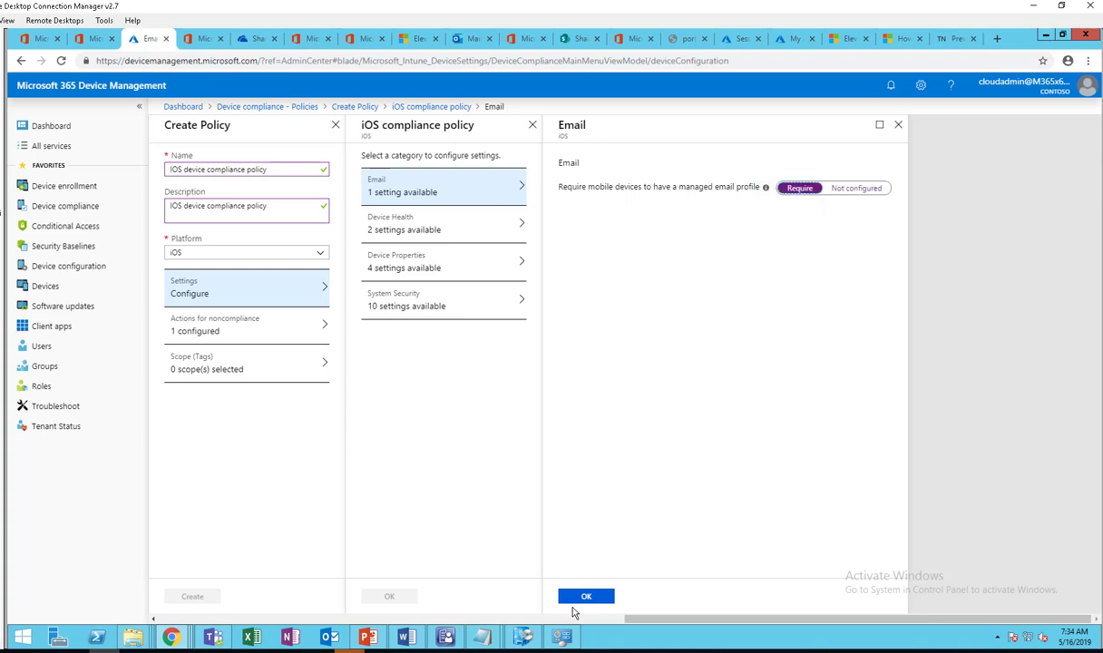
- Confirm the email rule, then set Jailbroken devices to Block under Device Health
left_click(583, 596)
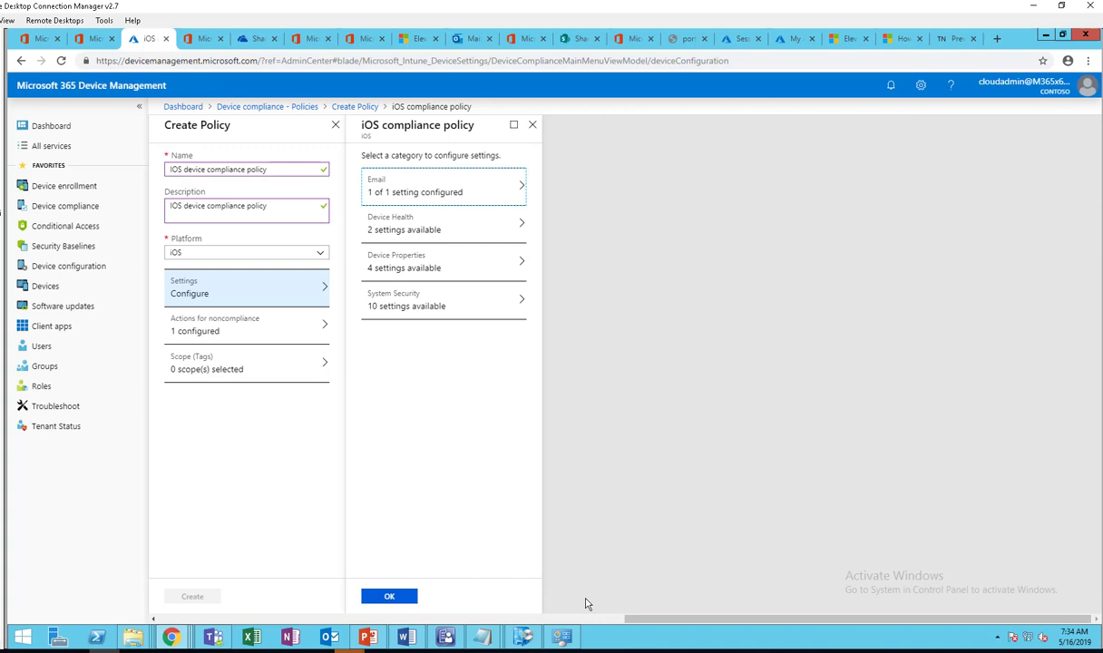
left_click(470, 233)
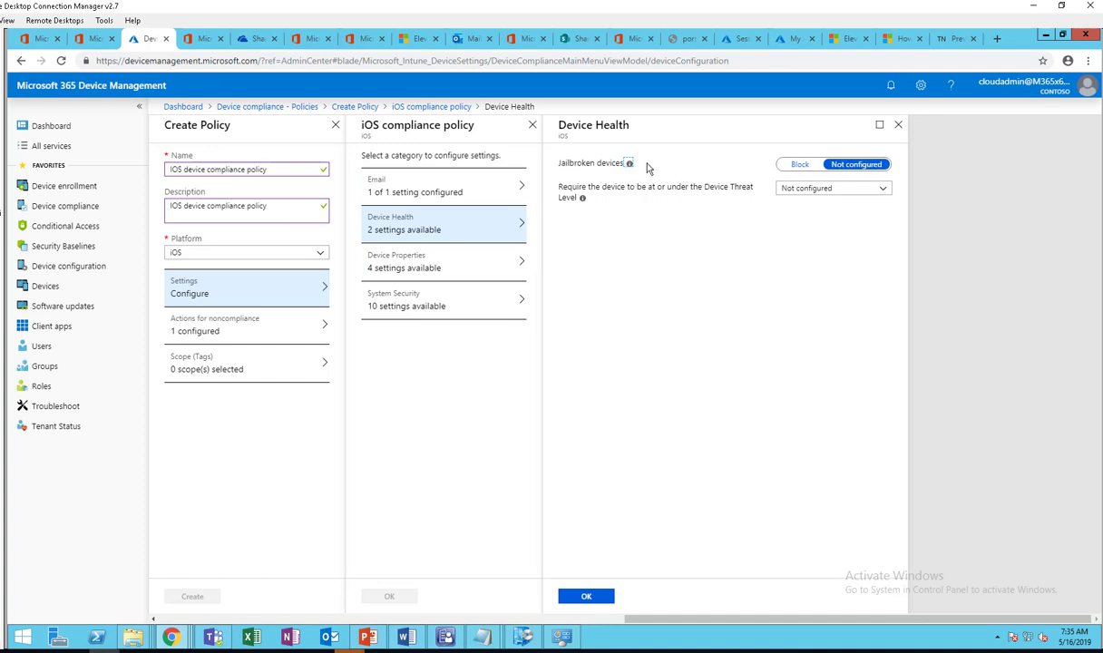
left_click(800, 166)
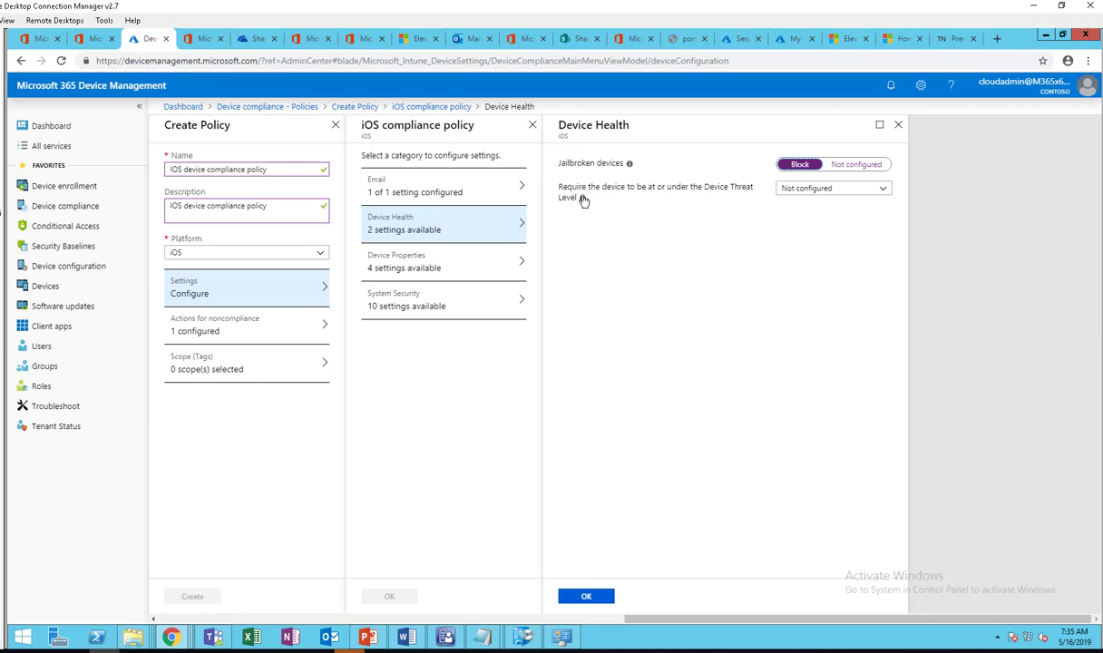
left_click(619, 230)
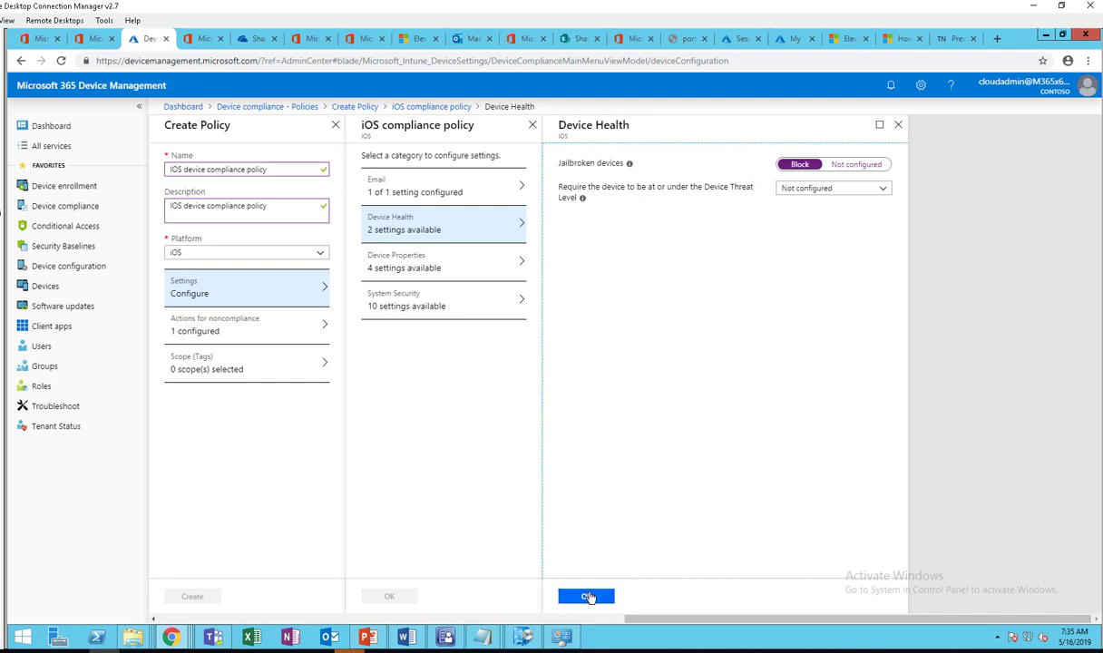
left_click(590, 596)
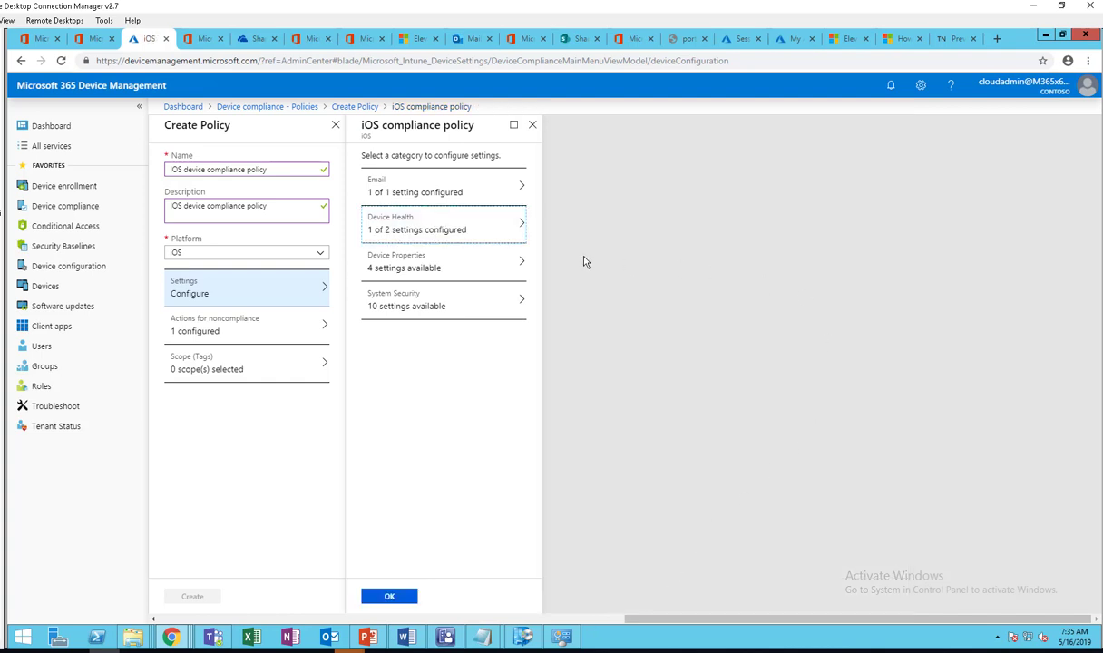
- Review the Device Properties OS version limits and close them as Not configured
left_click(458, 263)
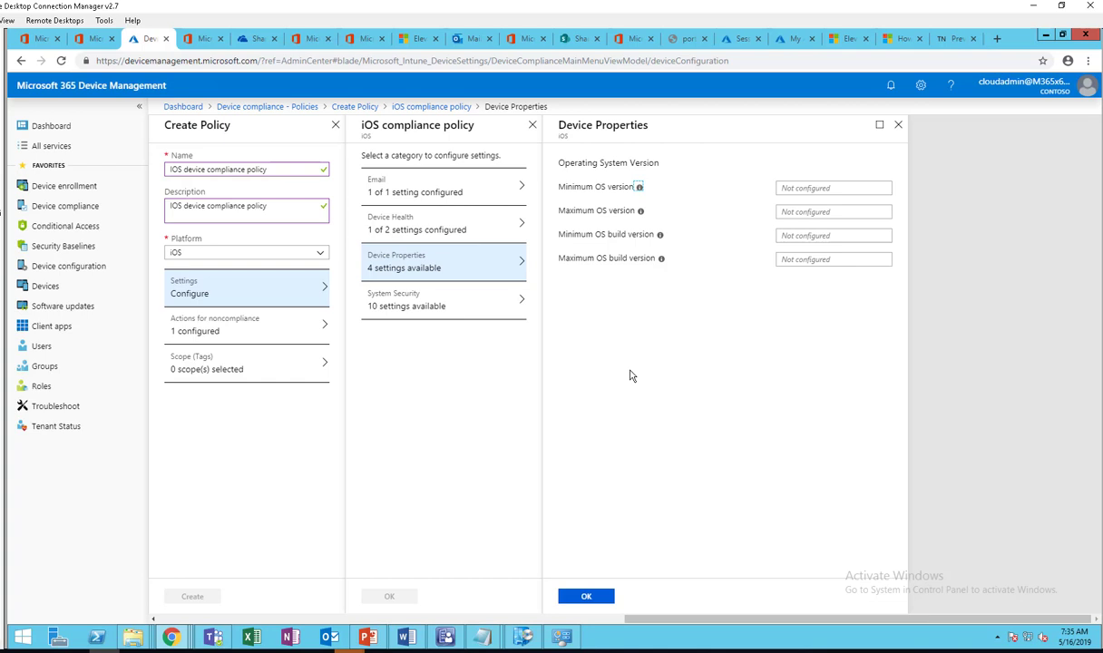
left_click(898, 128)
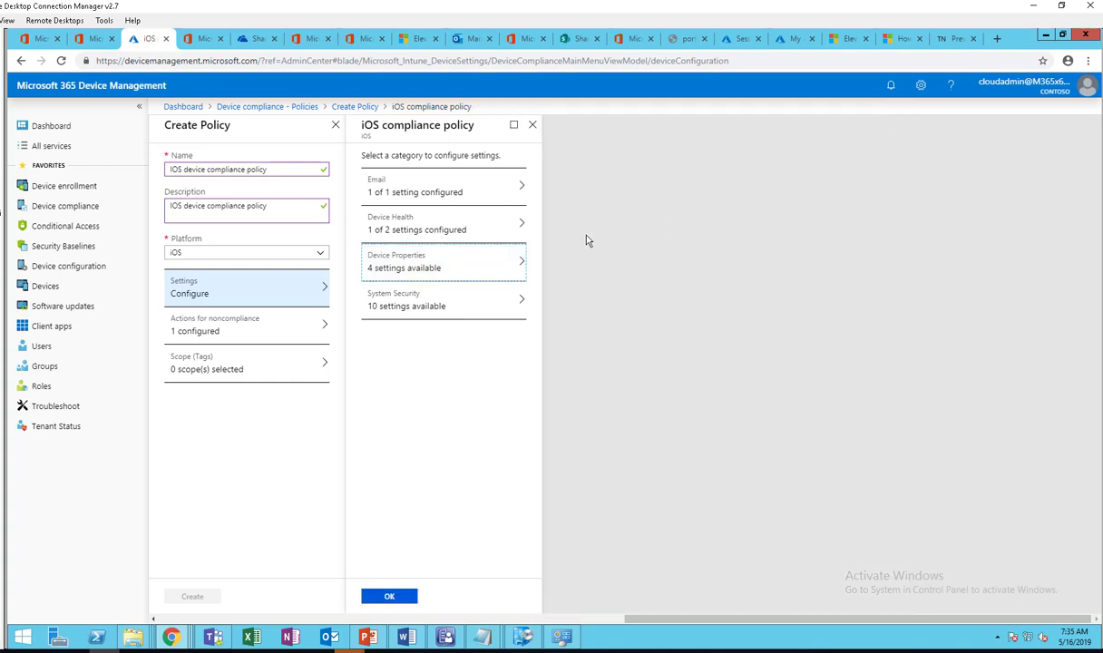
- Require a password, block simple passwords, and set minimum password length to 6
left_click(428, 306)
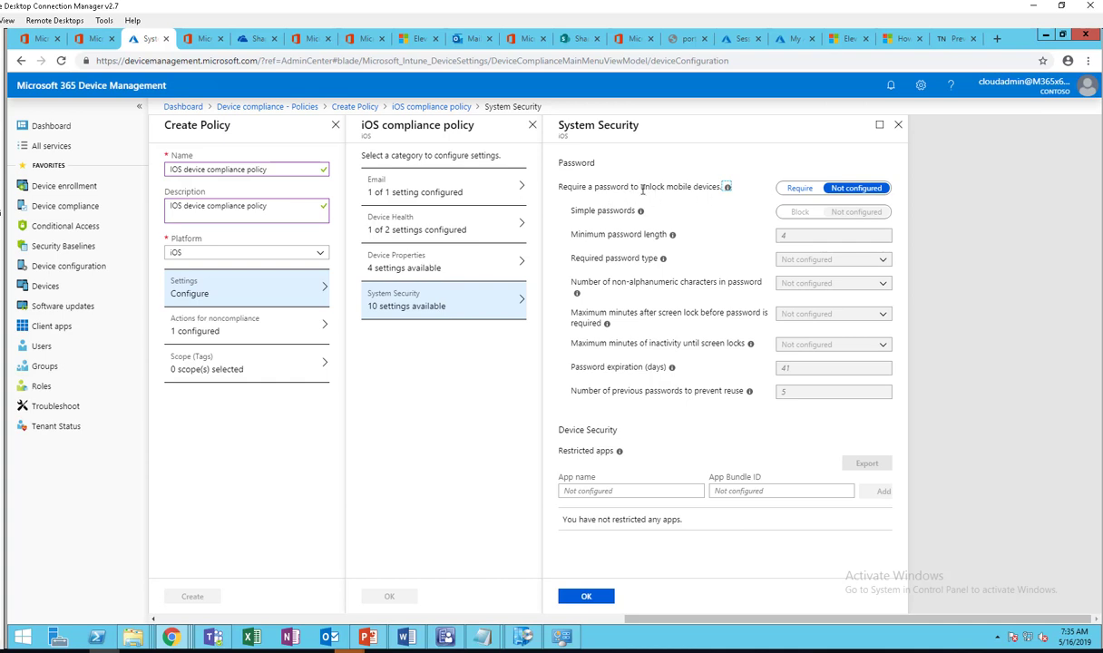
left_click(793, 188)
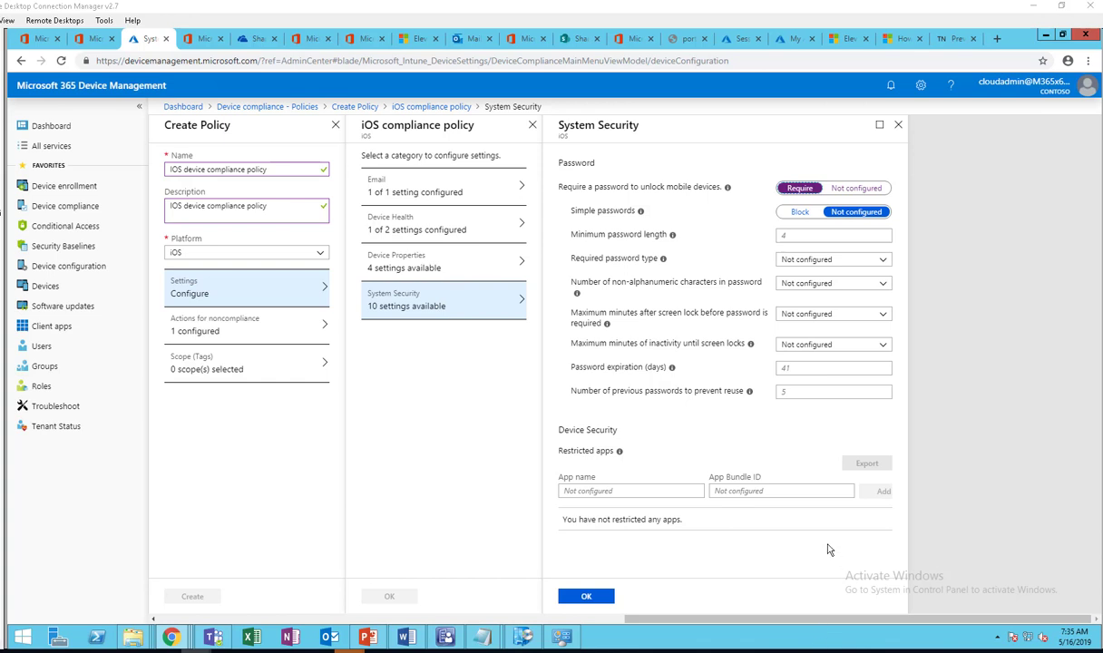
left_click(800, 213)
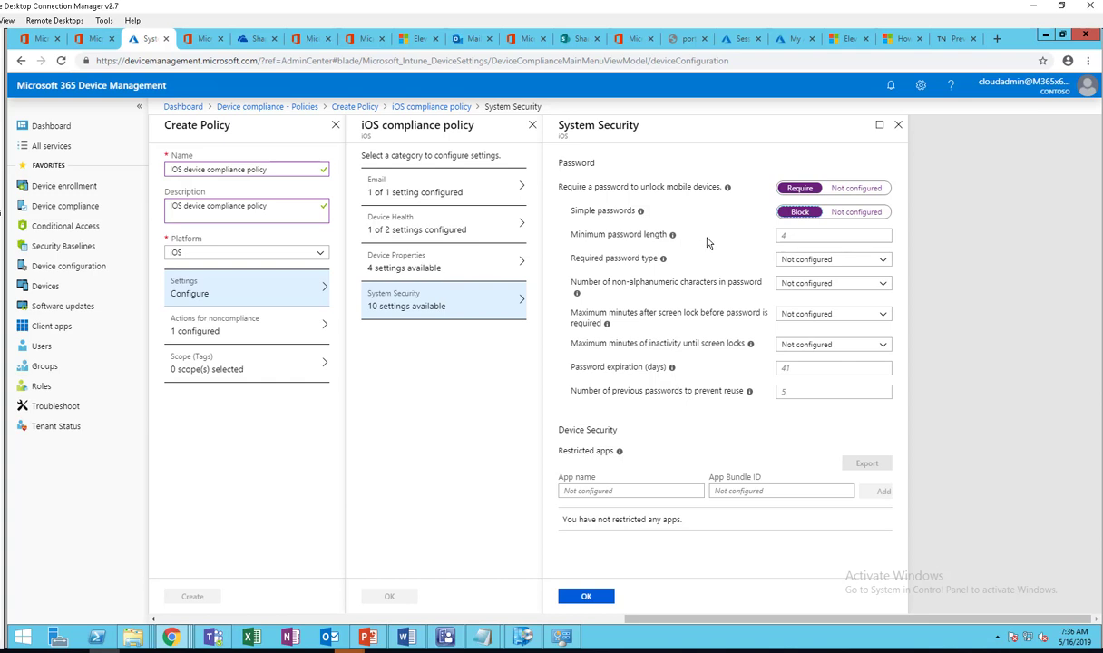
left_click(791, 234)
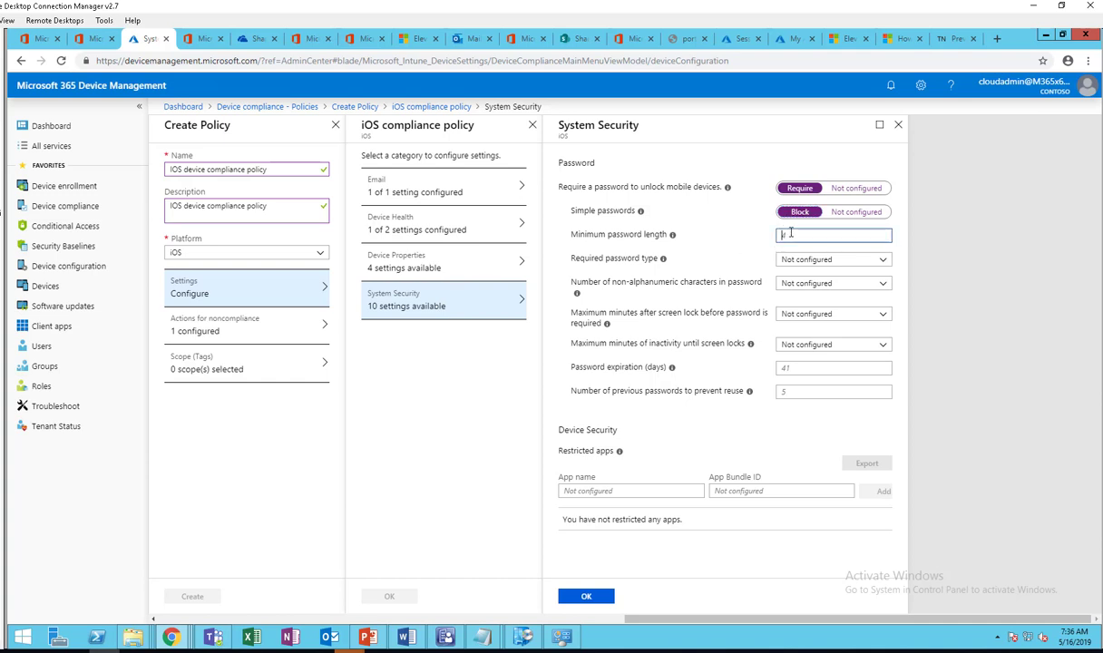
type("6")
- Make the password type Alphanumeric and set both screen-lock timeouts to Immediately
left_click(833, 263)
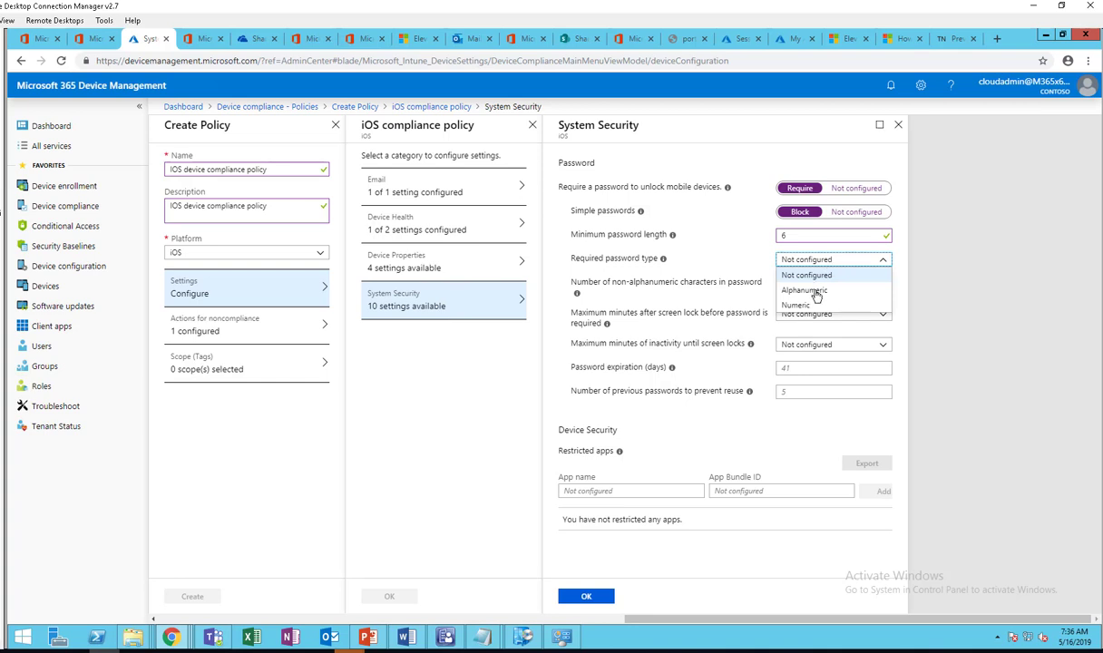
left_click(804, 291)
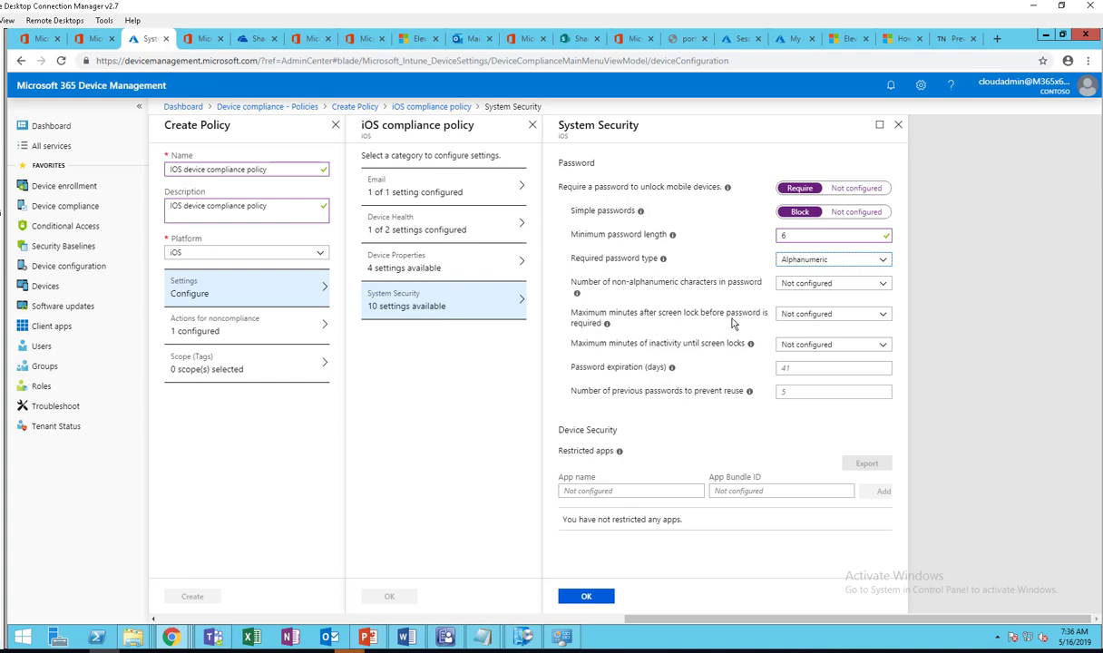
left_click(794, 317)
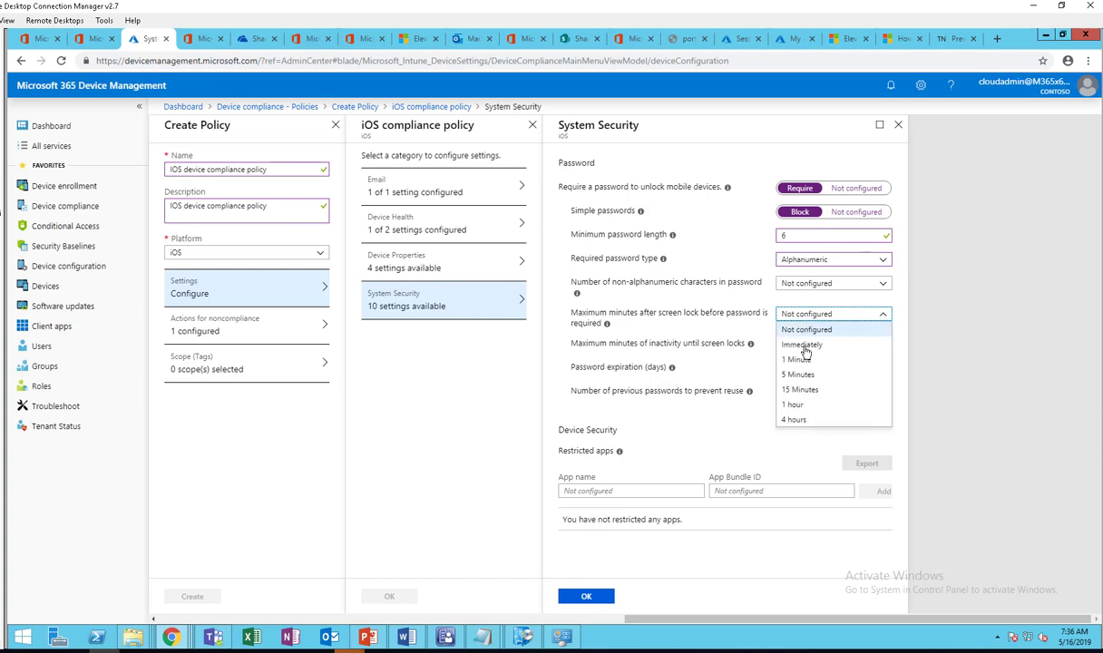
left_click(804, 347)
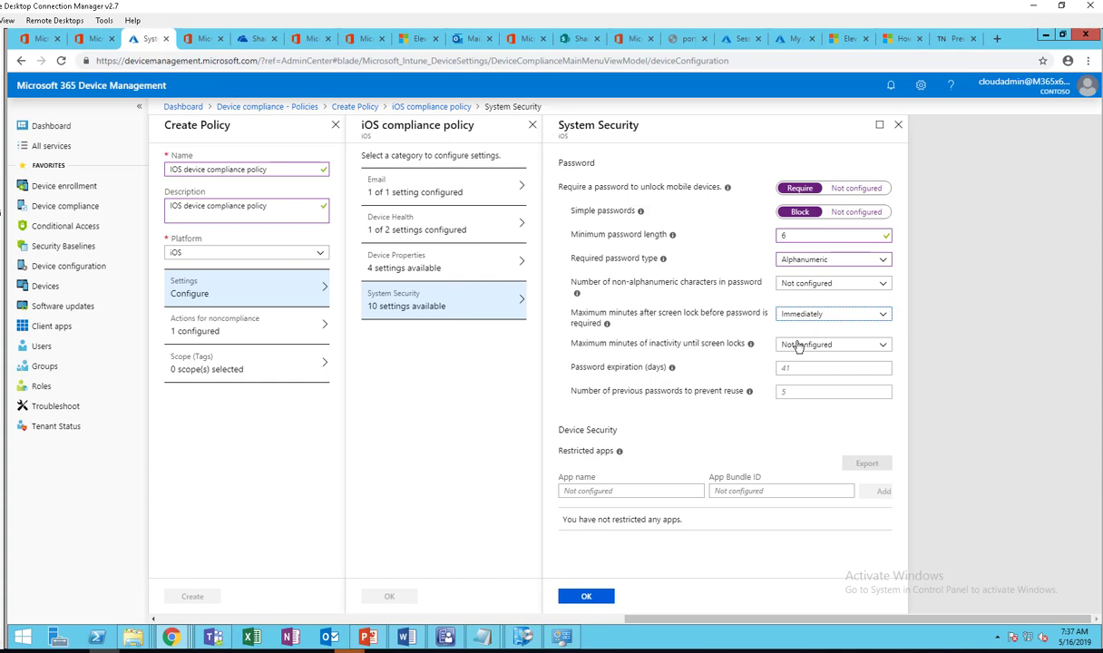
left_click(804, 347)
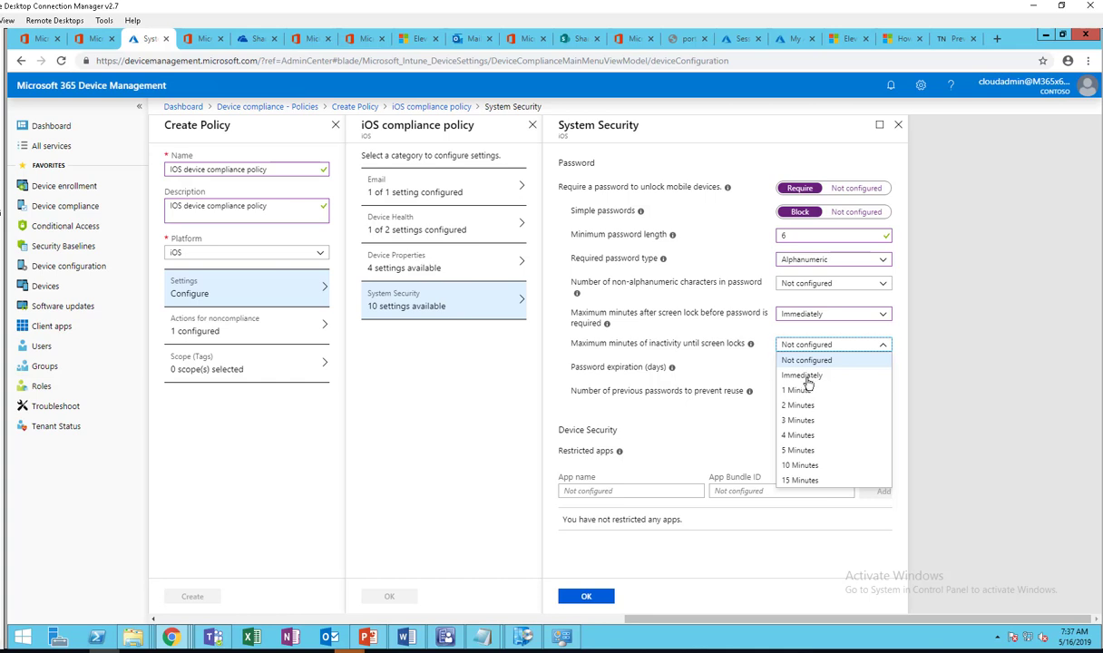
left_click(804, 376)
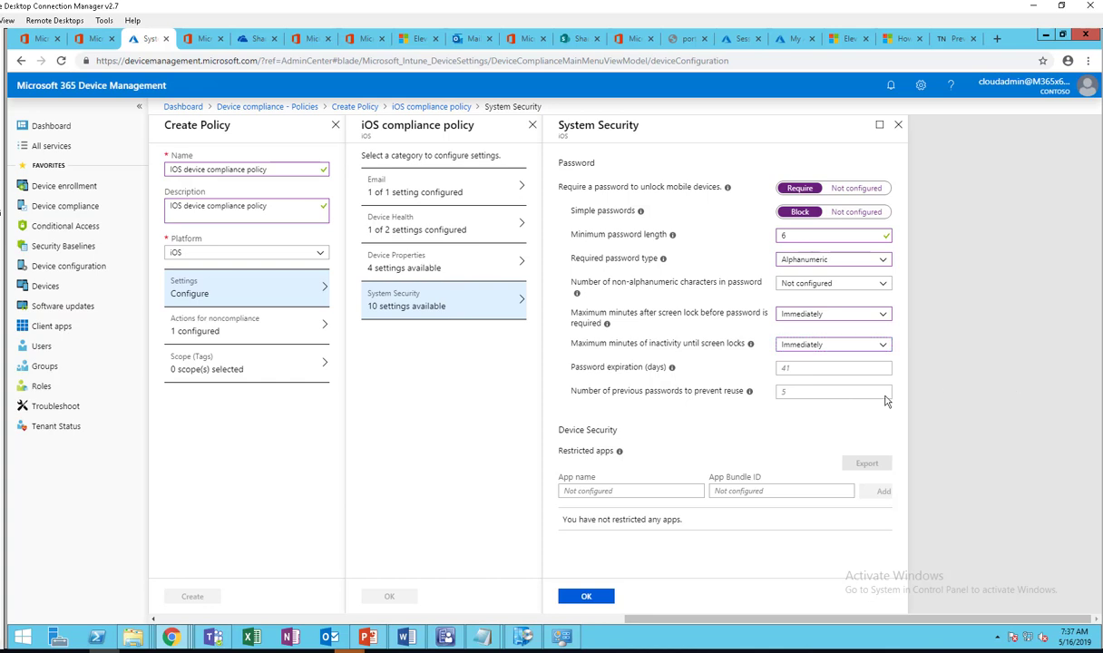
- Set password expiration to 41 days and block reuse of the previous 5 passwords
left_click(801, 370)
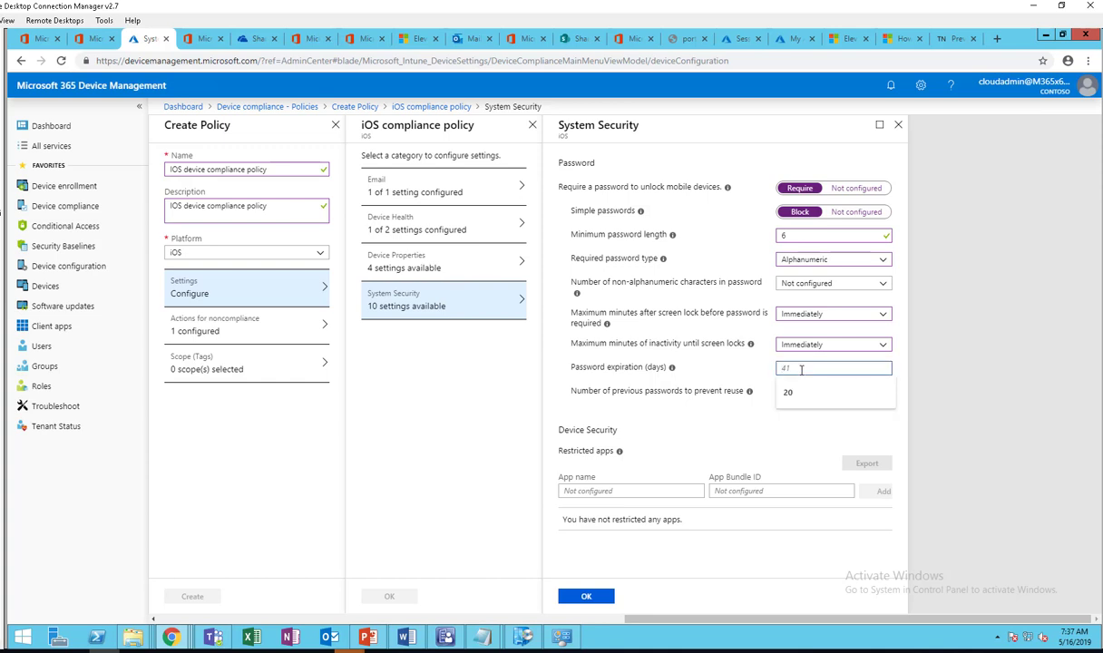
type("41")
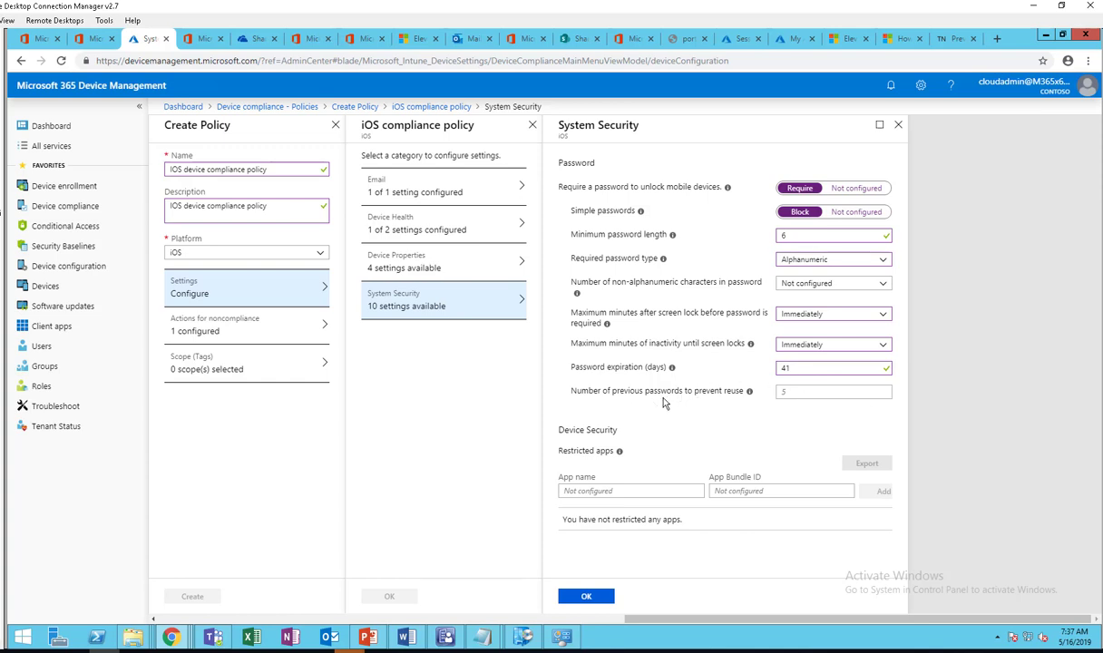
left_click(796, 393)
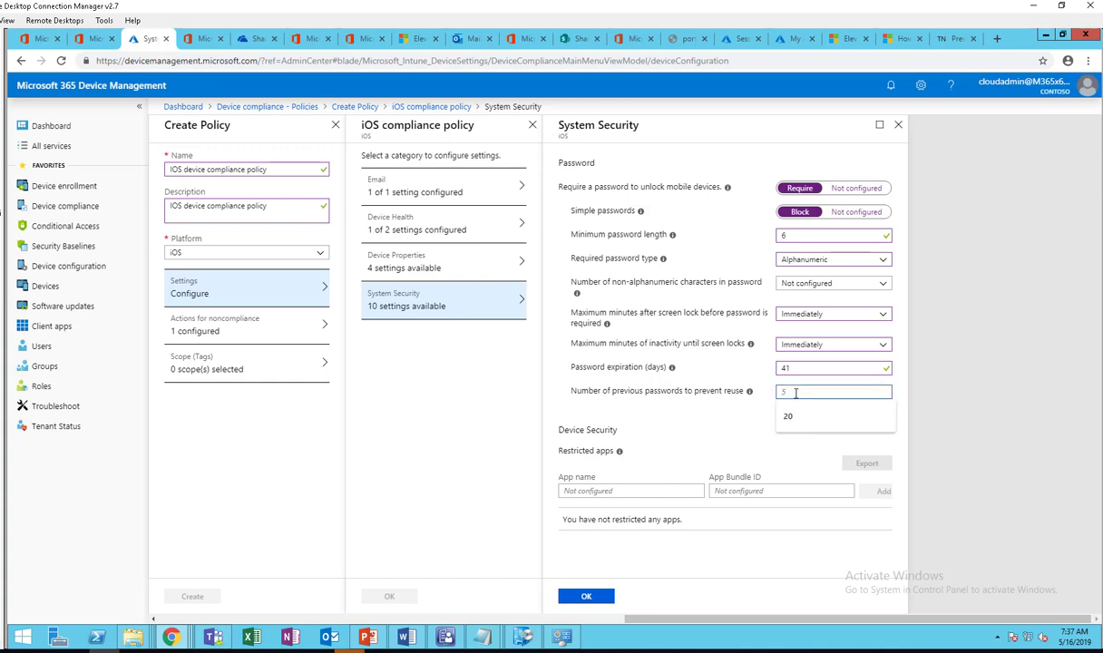
type("5")
left_click(987, 424)
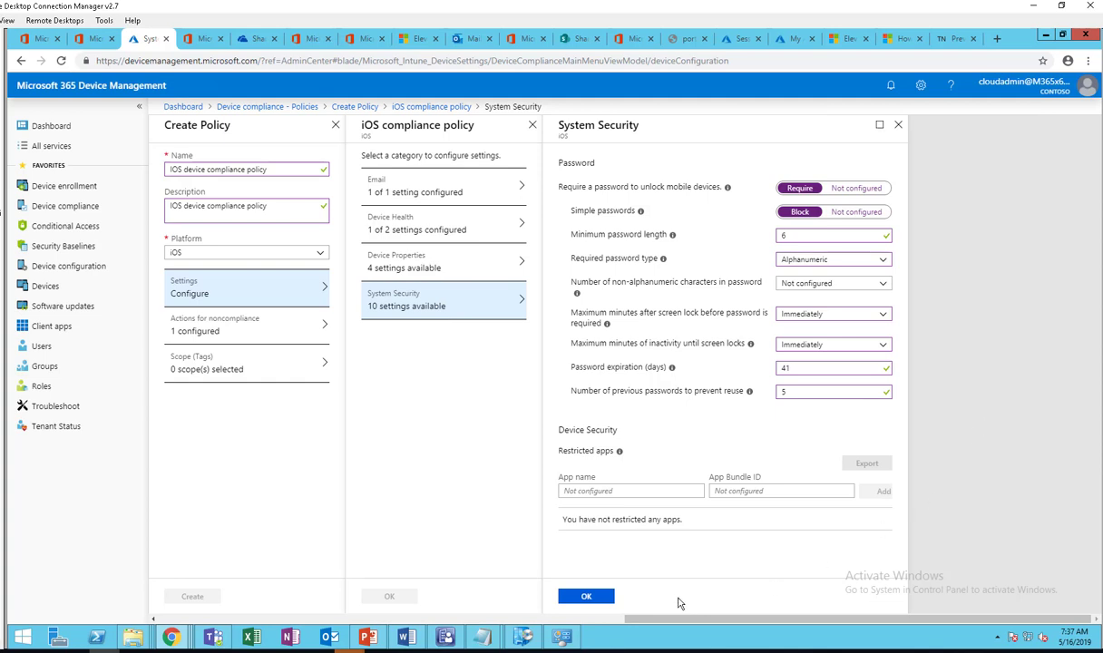
- Confirm the System Security and iOS settings and create the 'IOS device compliance policy'
left_click(586, 597)
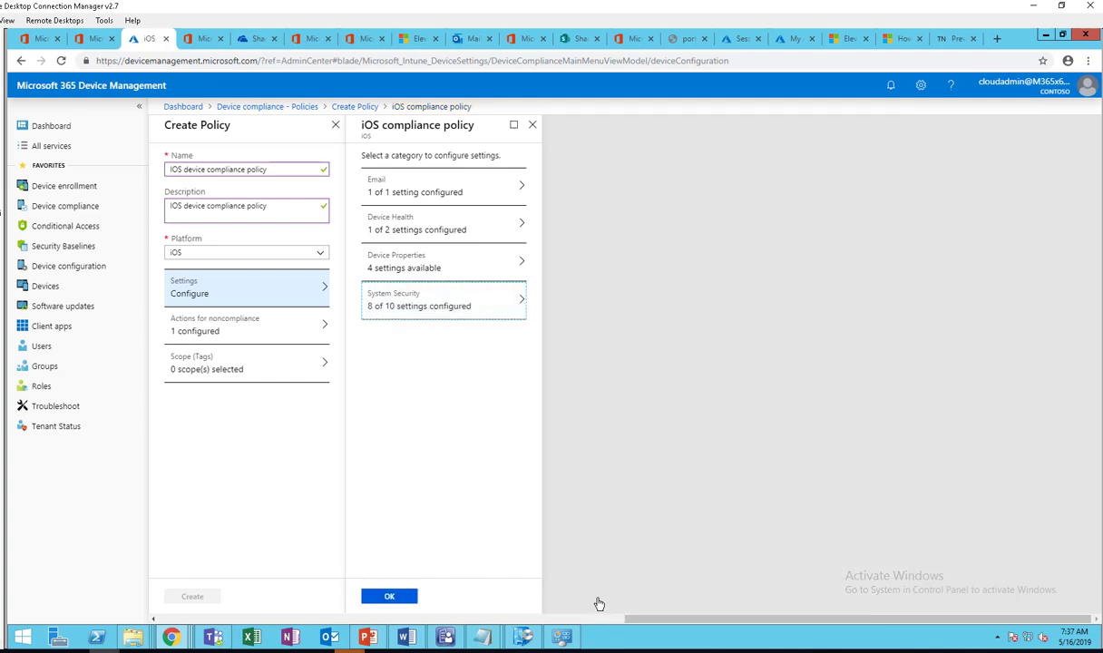
left_click(379, 598)
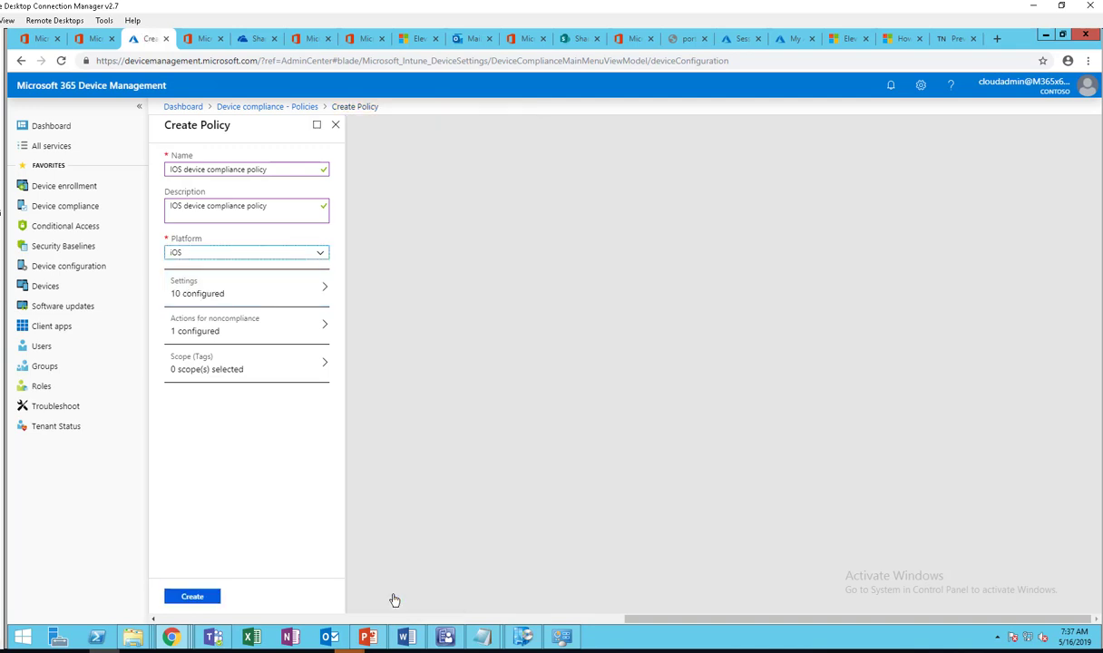
left_click(194, 597)
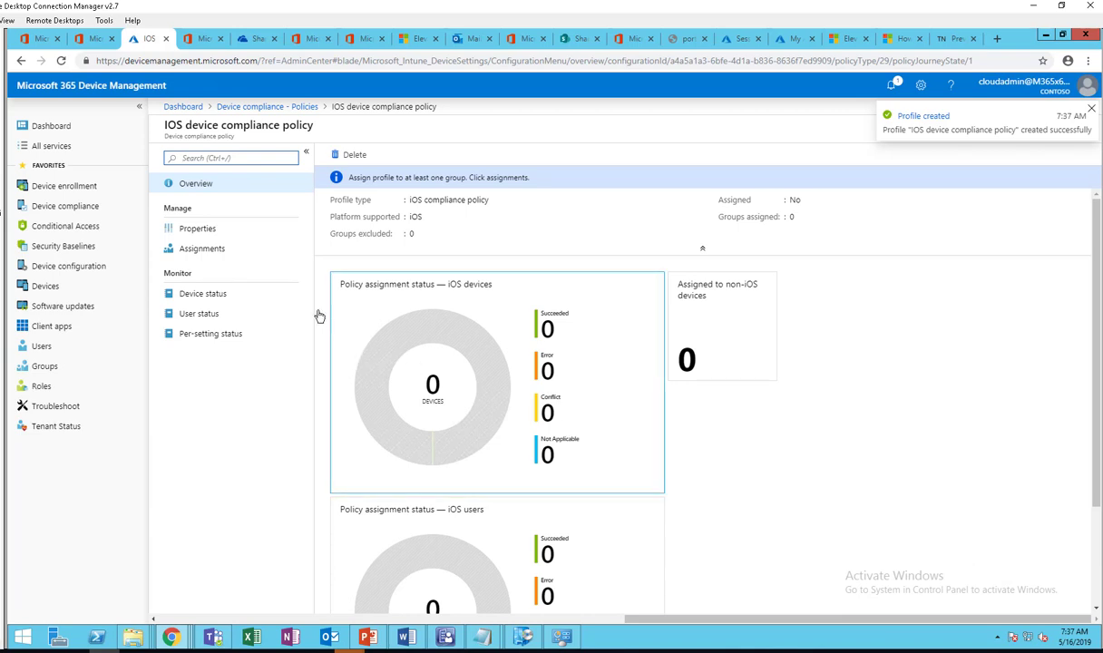
- Assign the policy to All Users under Assignments, then show the exclusion options
left_click(213, 255)
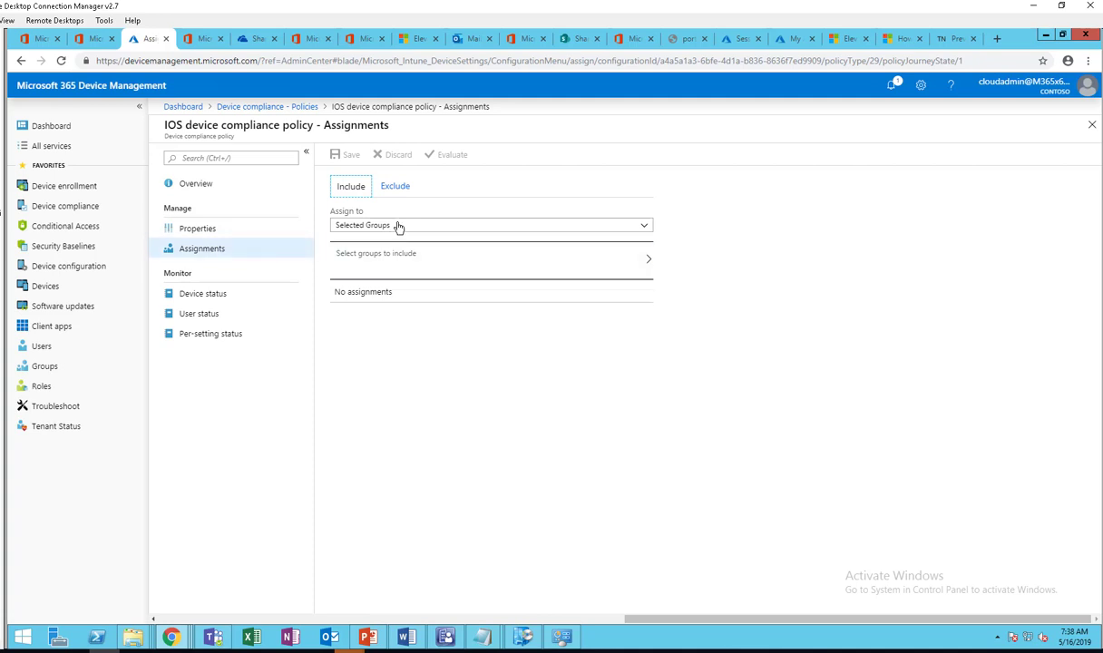
left_click(468, 226)
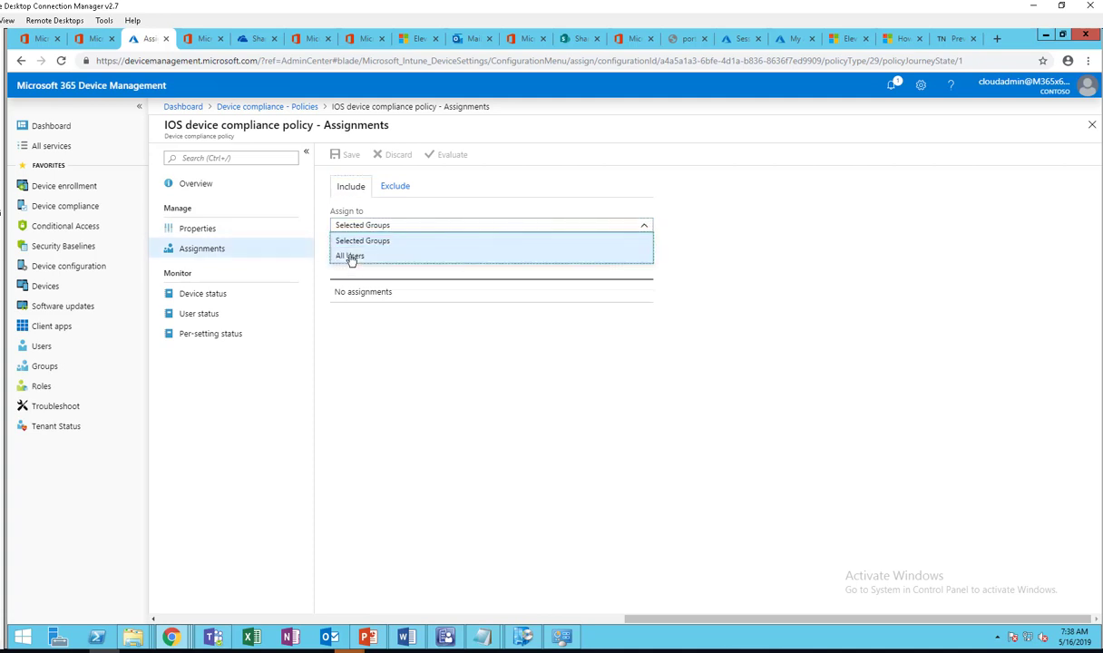
left_click(350, 257)
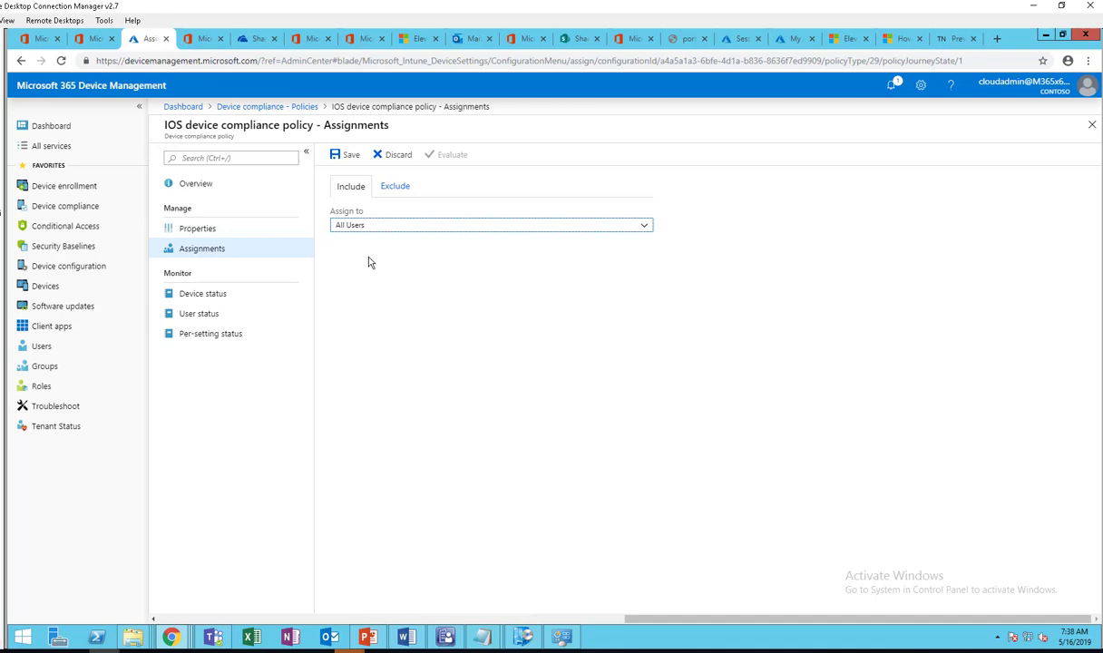
left_click(643, 229)
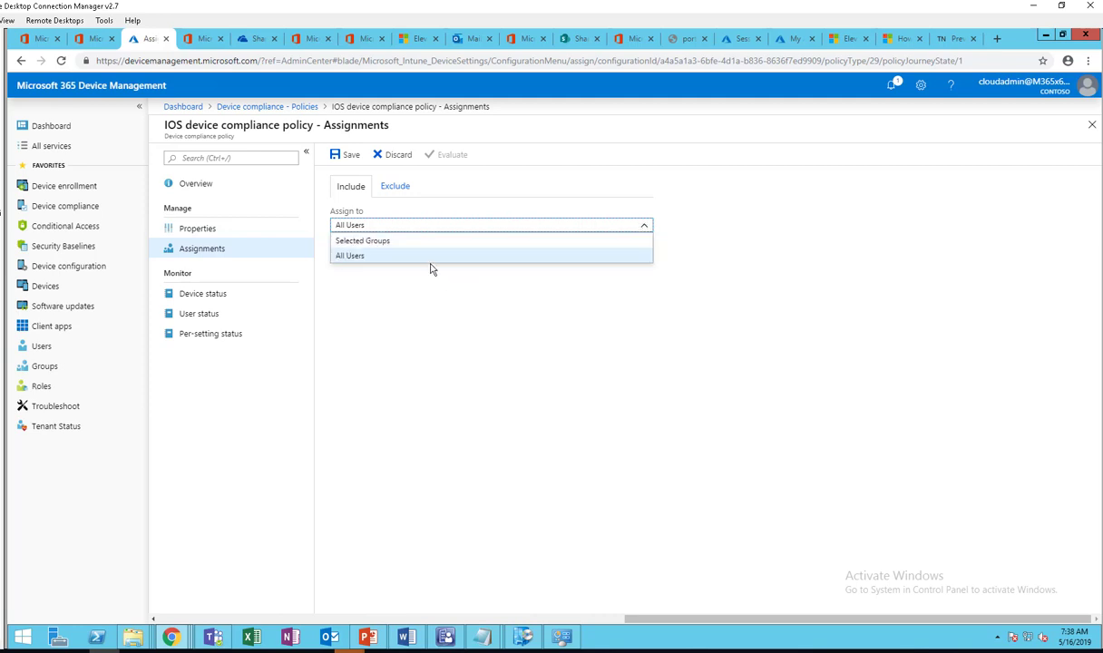
left_click(423, 333)
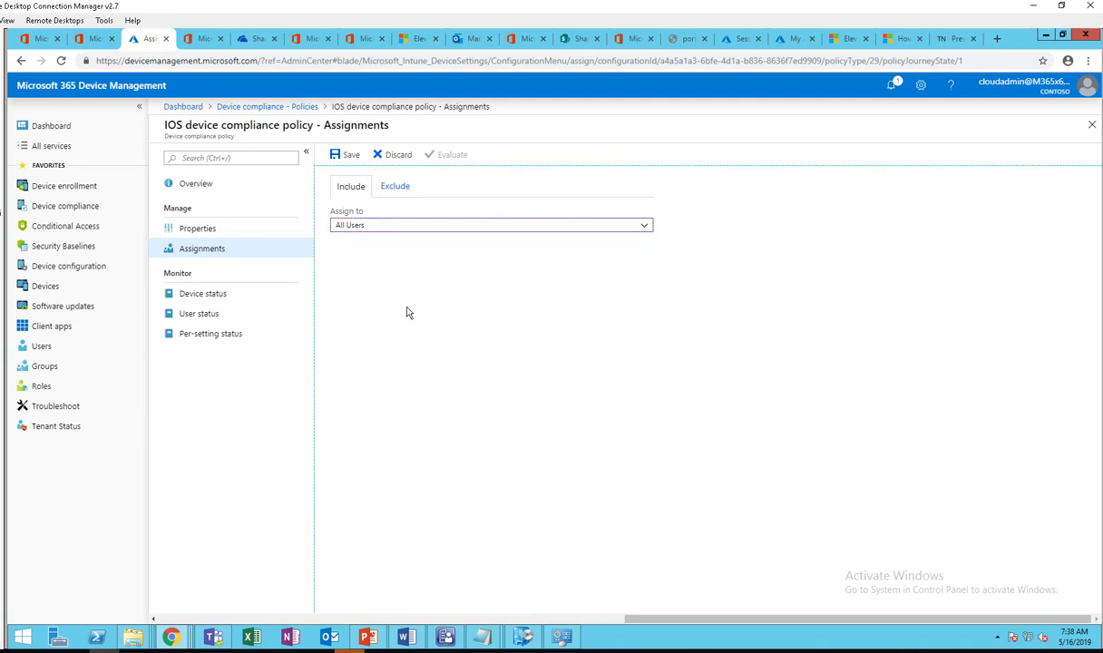
left_click(363, 229)
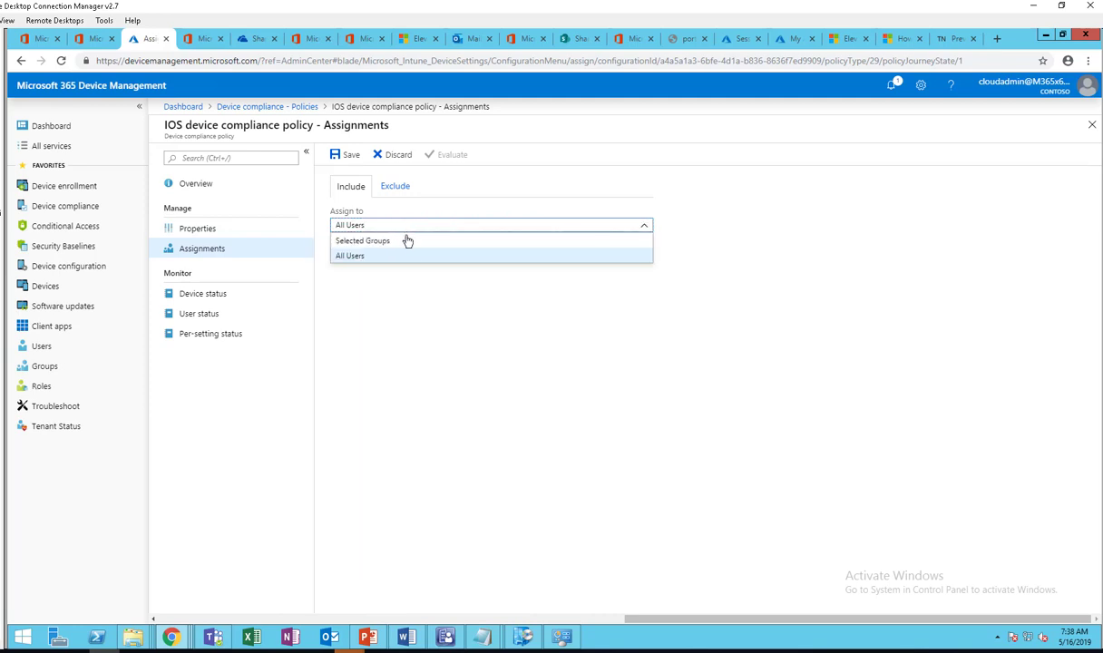
left_click(351, 255)
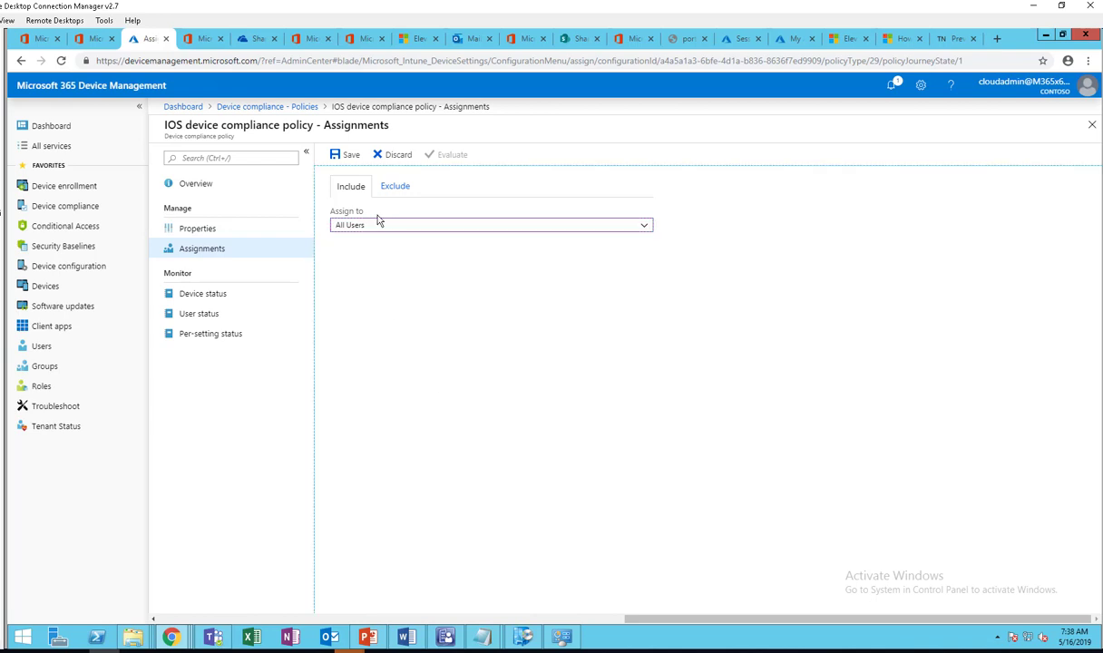
left_click(396, 188)
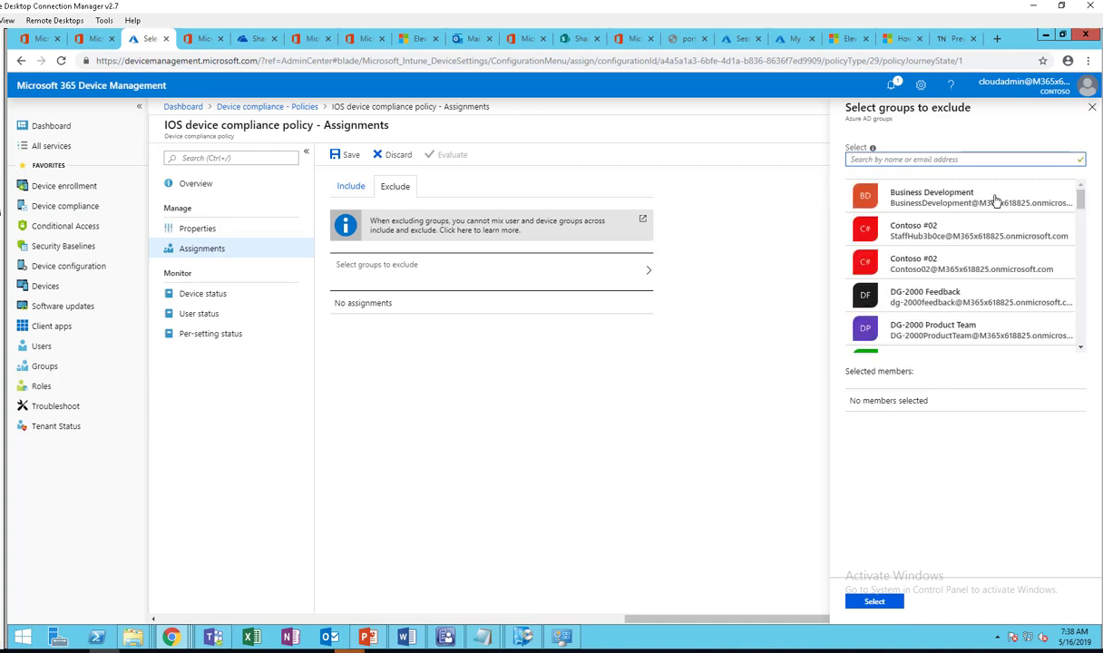
- Close the group-exclusion picker with no groups chosen and go back to the Include settings
left_click(393, 280)
left_click(393, 307)
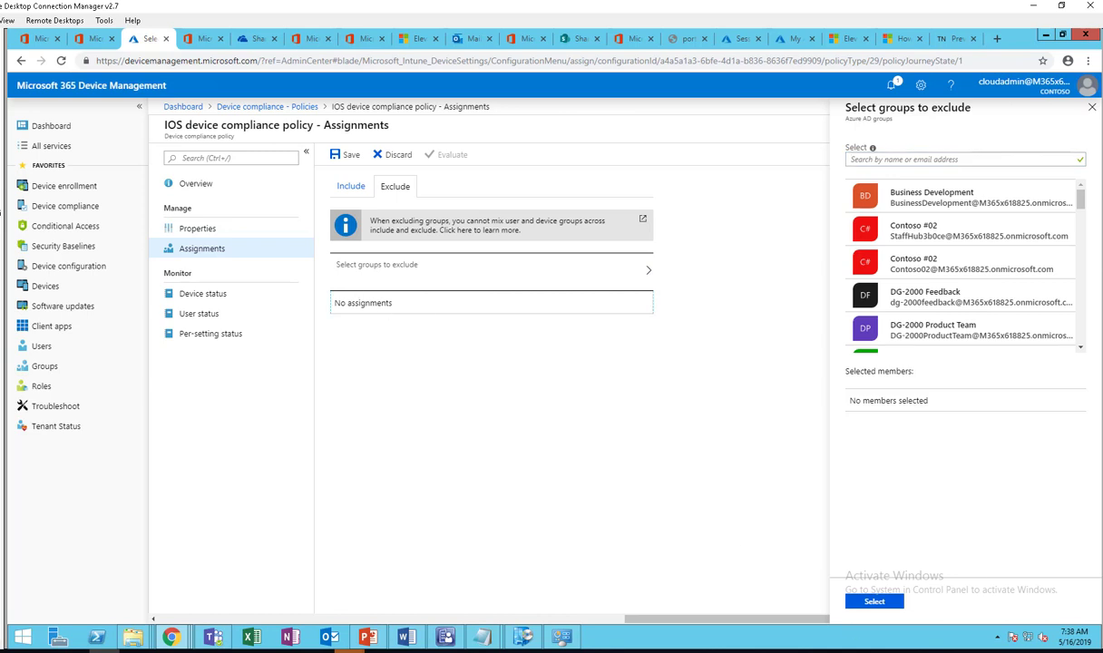
left_click(1092, 107)
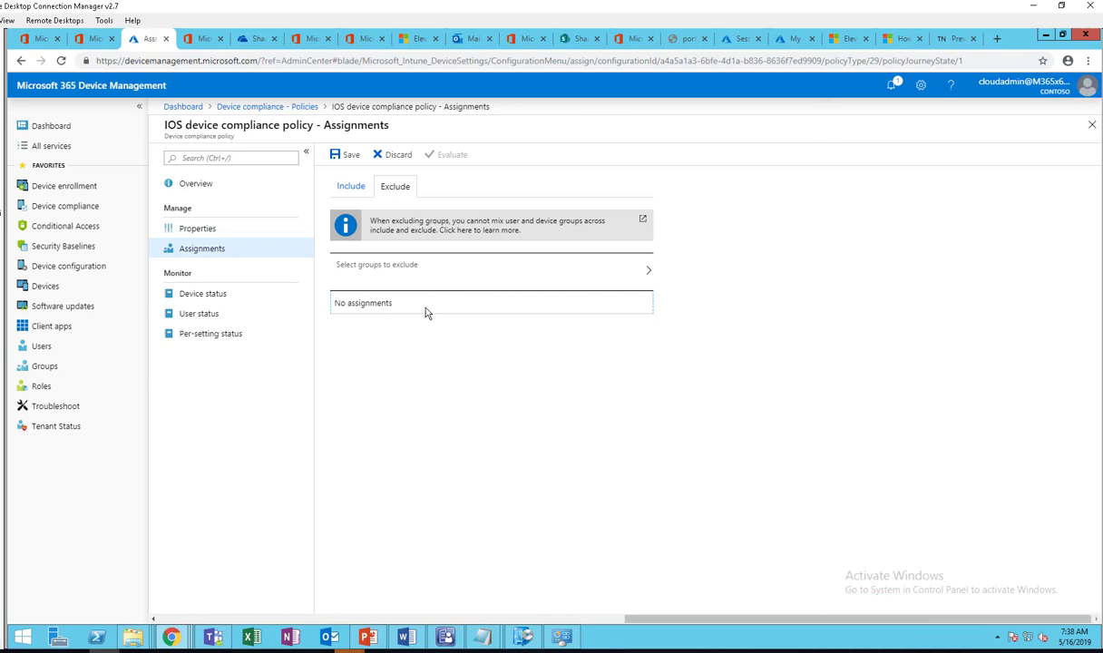
left_click(334, 188)
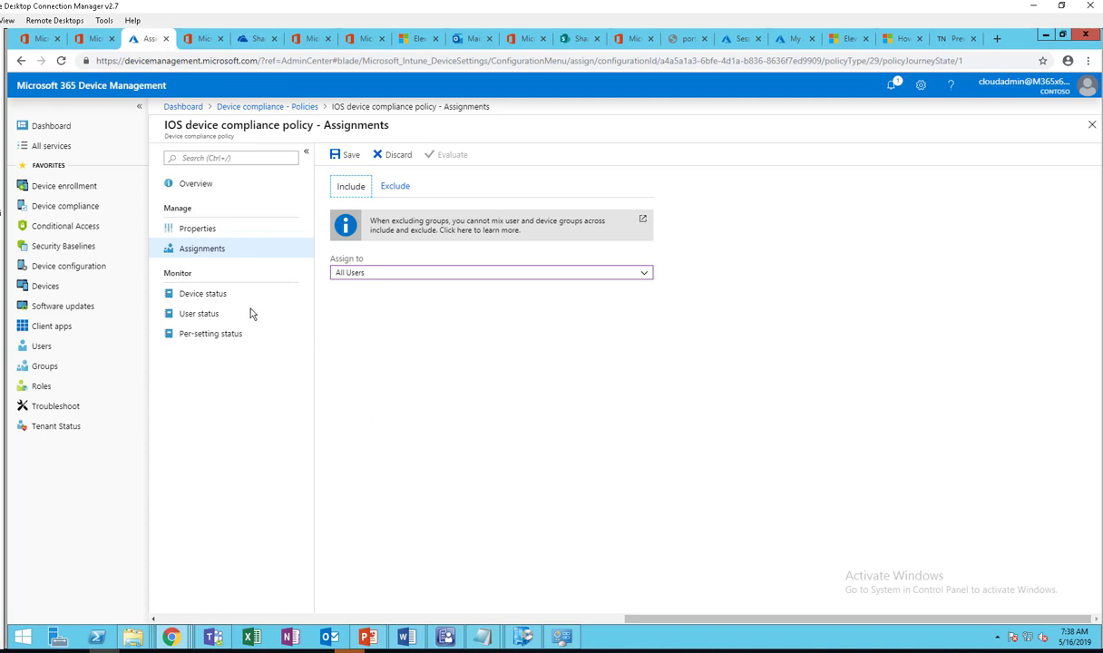
- Save the IOS device compliance policy's assignment to All Users
left_click(354, 159)
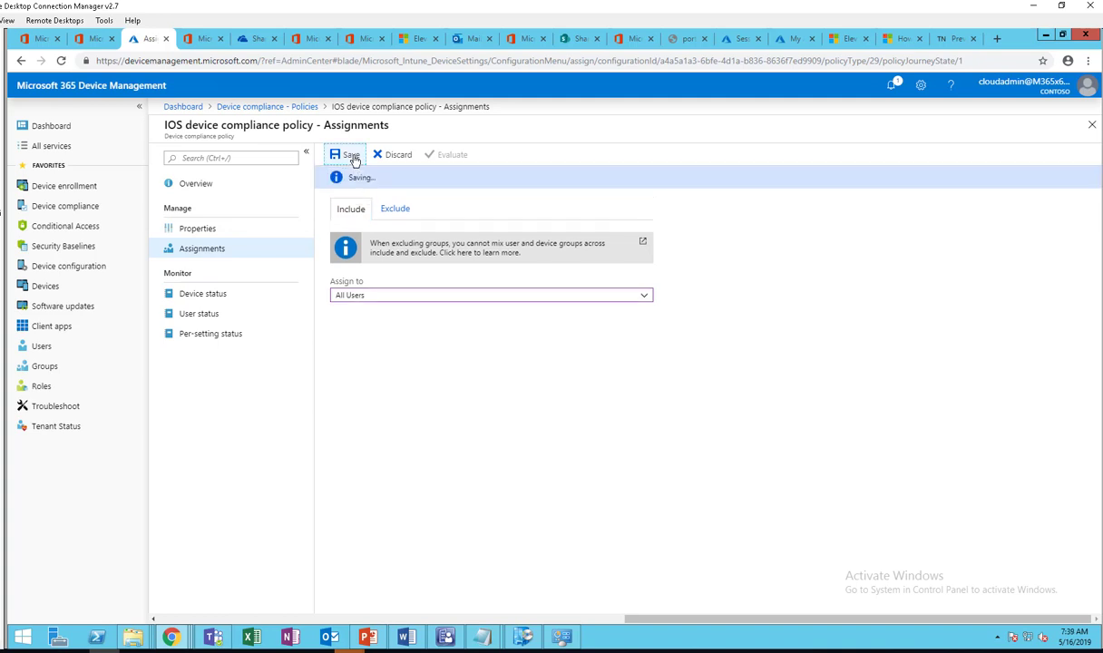